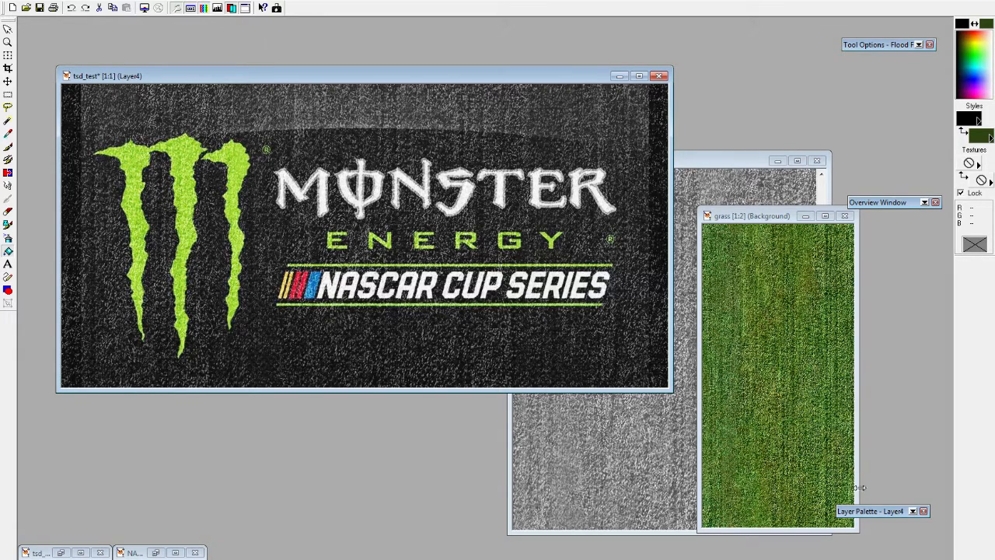
Step: Inspect the grass texture at normal 1:1 size, zoom it back out and move its window clear of the logo image
mouse_move(868, 510)
drag(754, 216, 176, 187)
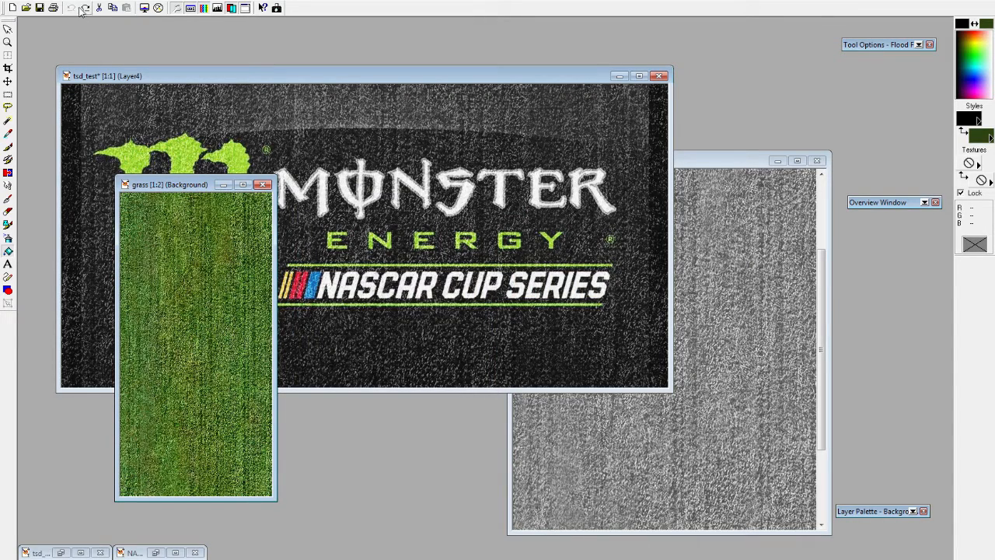
click(47, 2)
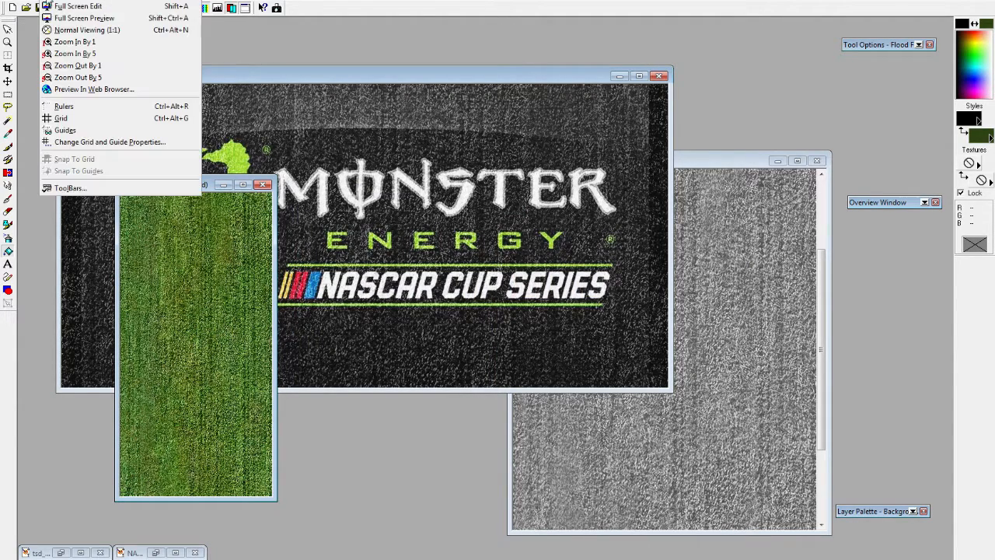
click(73, 29)
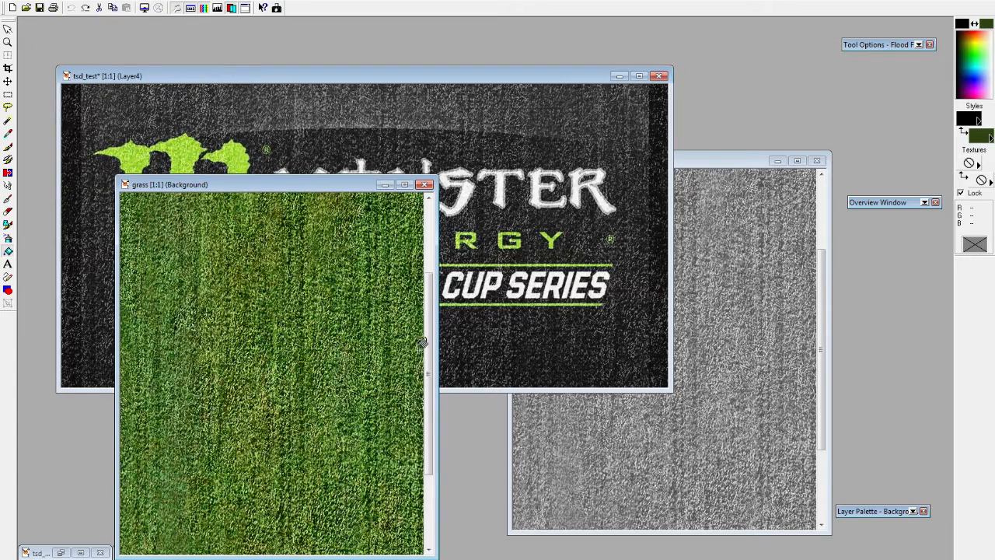
drag(430, 359, 430, 281)
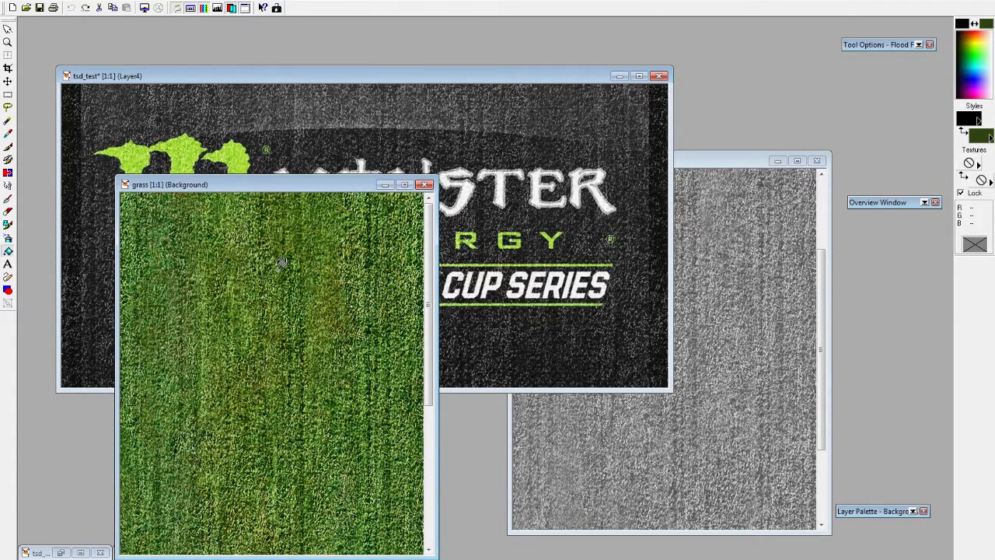
click(54, 1)
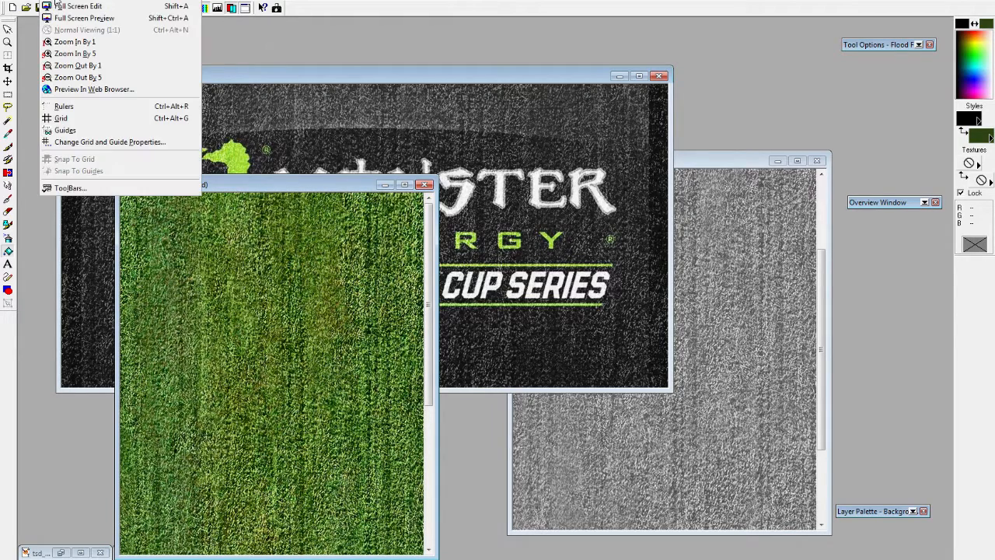
click(96, 66)
drag(187, 185, 805, 227)
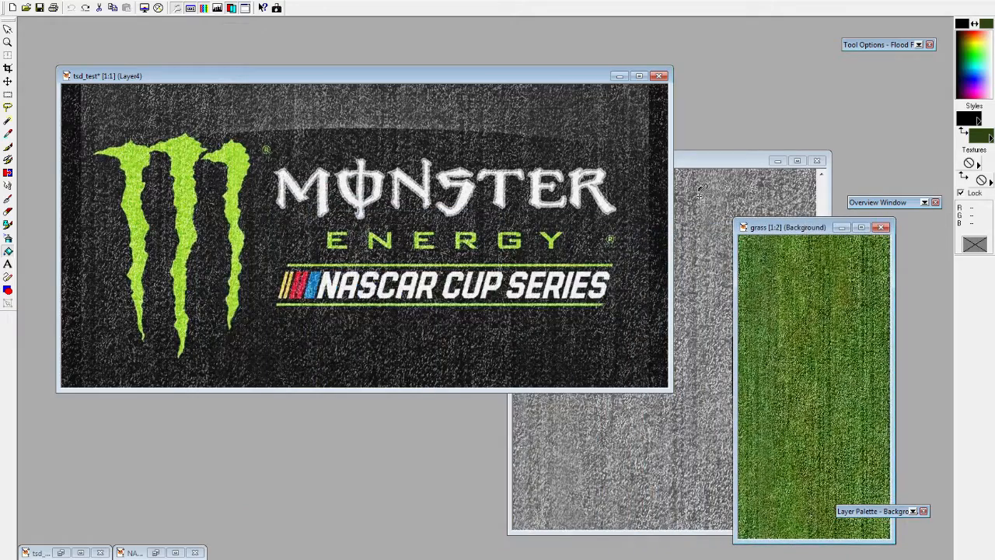
Step: Examine the greyscale texture in Image1 and the available color depth and Brightness/Contrast adjustment layer options, and move its window aside
click(691, 163)
drag(690, 165, 322, 128)
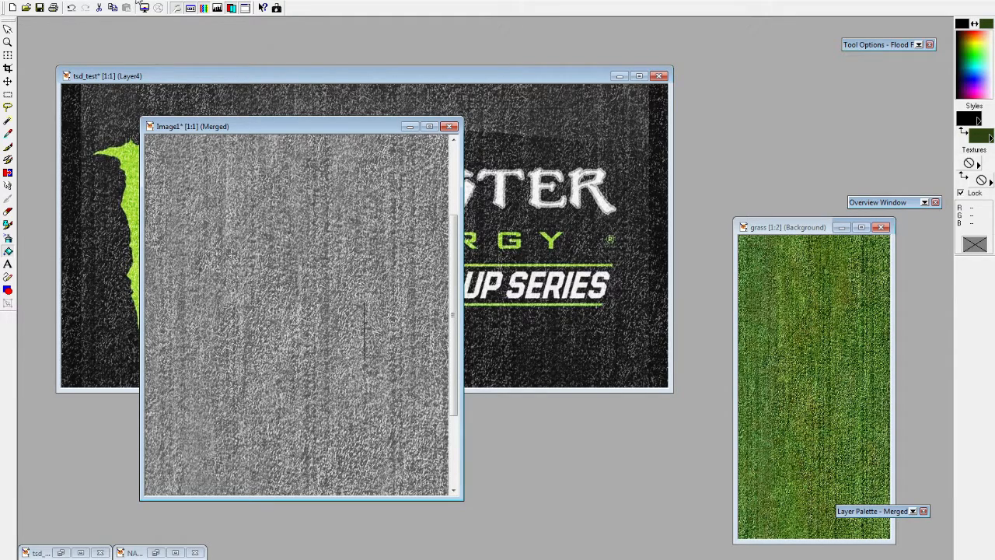
click(136, 0)
mouse_move(165, 211)
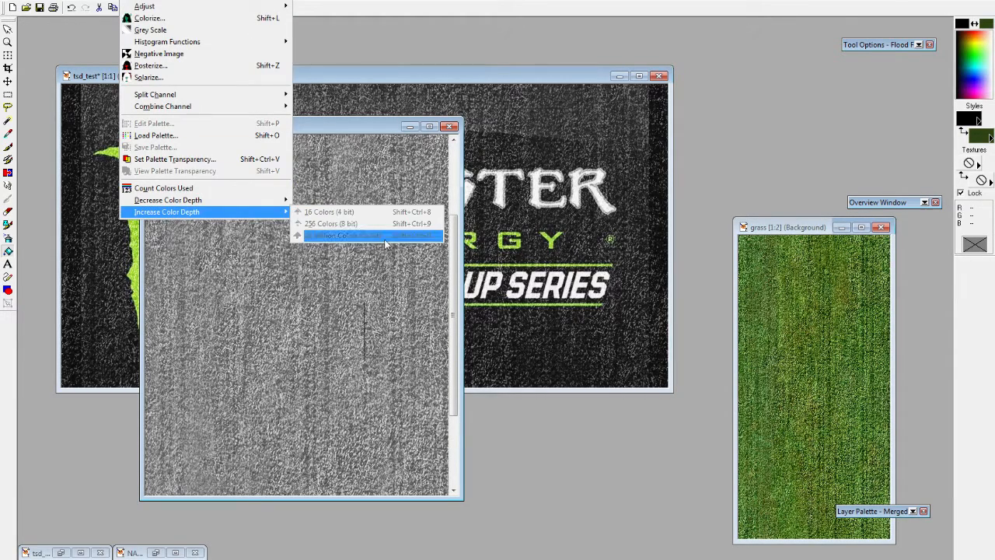
click(332, 125)
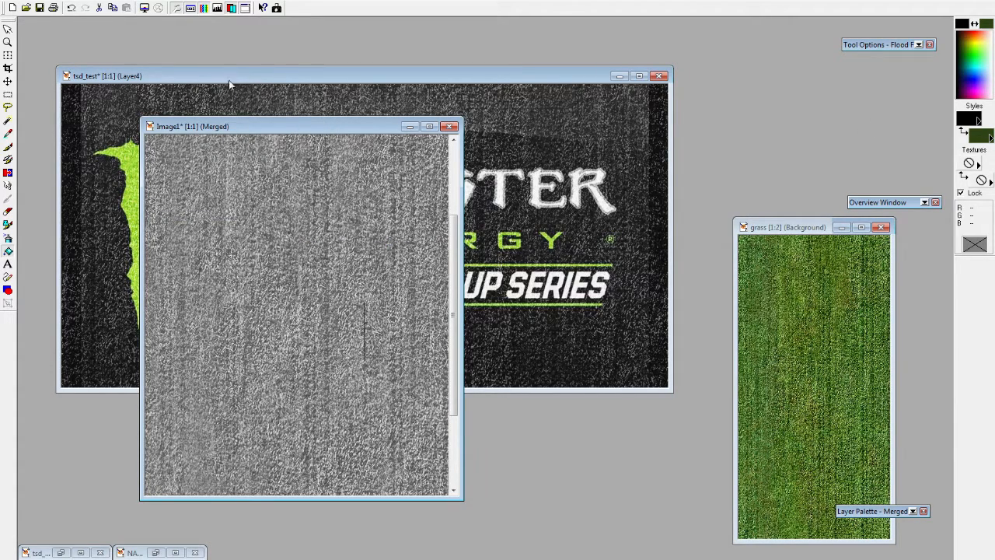
click(159, 0)
mouse_move(259, 31)
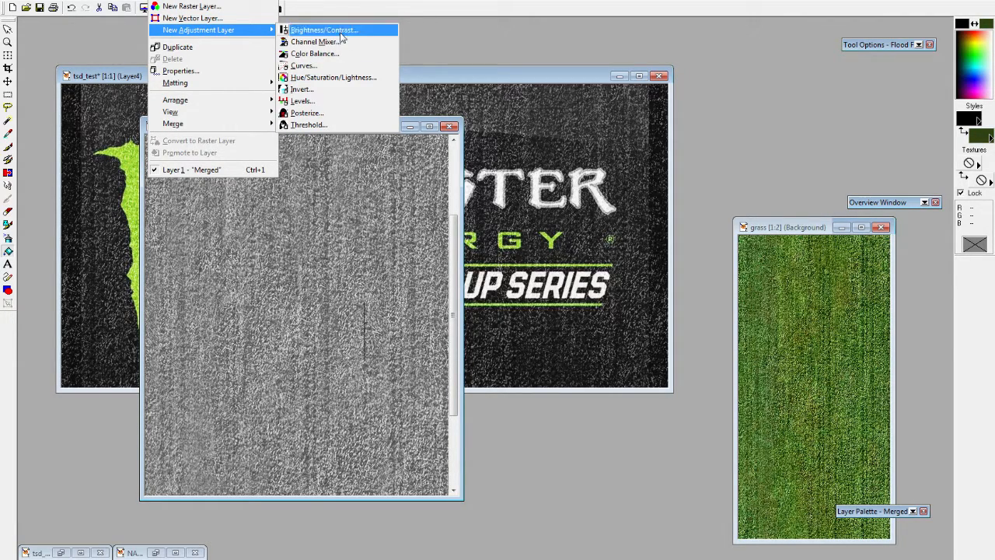
click(457, 256)
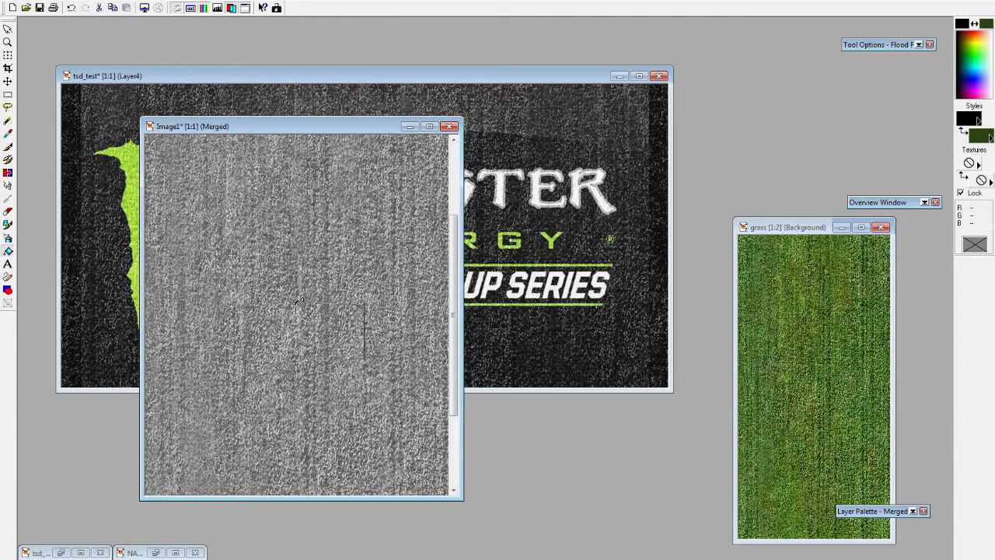
drag(266, 128, 334, 116)
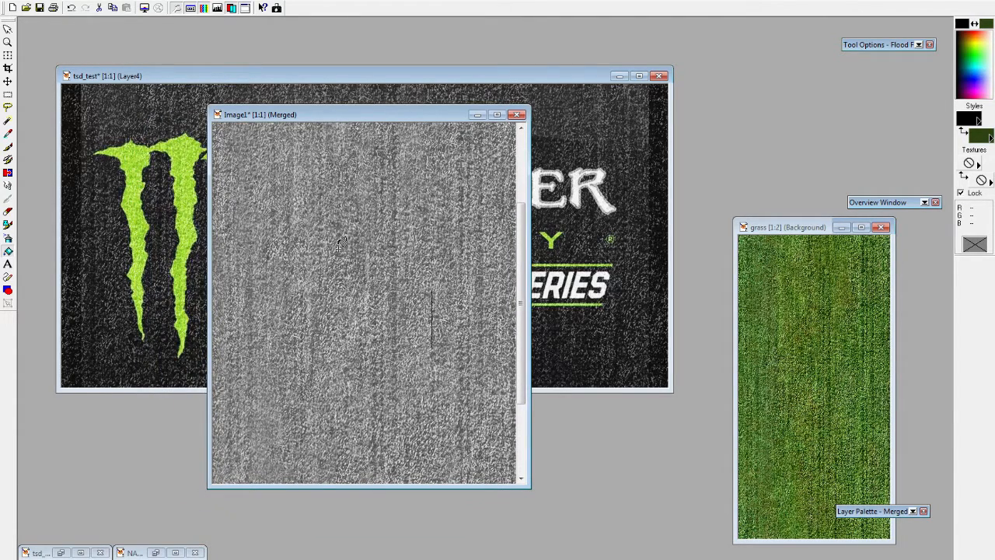
drag(326, 122, 697, 187)
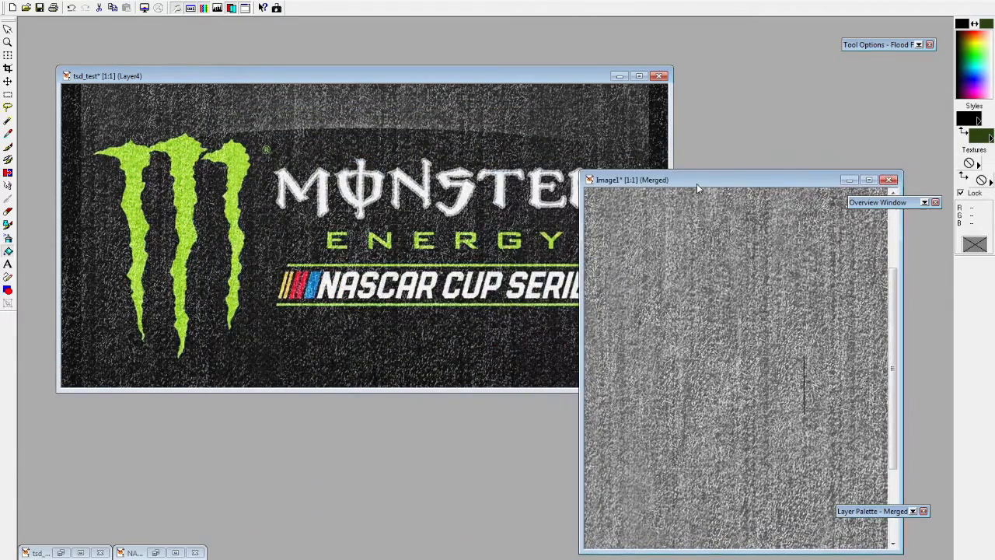
Step: Hide Layer4, Layer3 and Layer1 of tsd_test to view the plain logo, and compare it with the Image1 texture
click(243, 76)
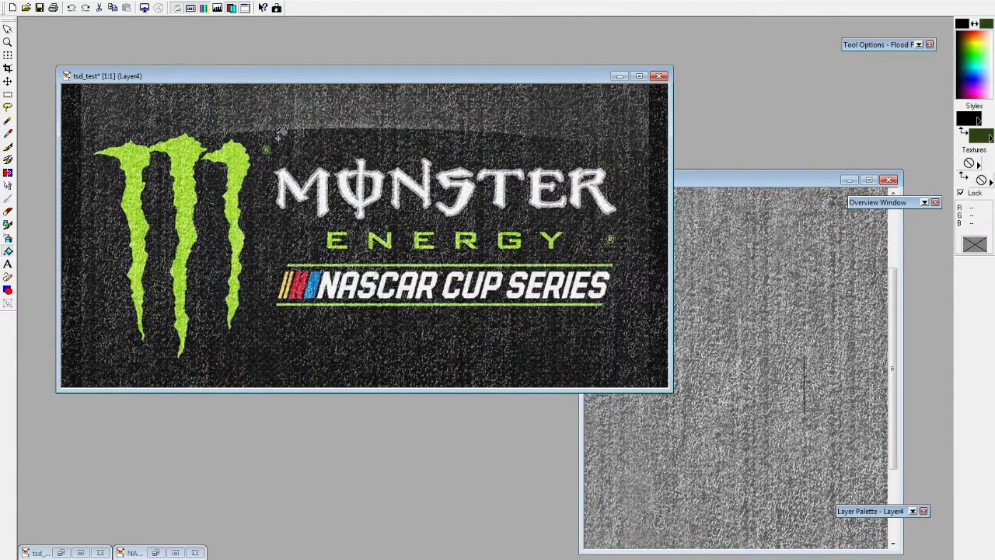
mouse_move(887, 510)
click(788, 285)
click(788, 296)
click(788, 306)
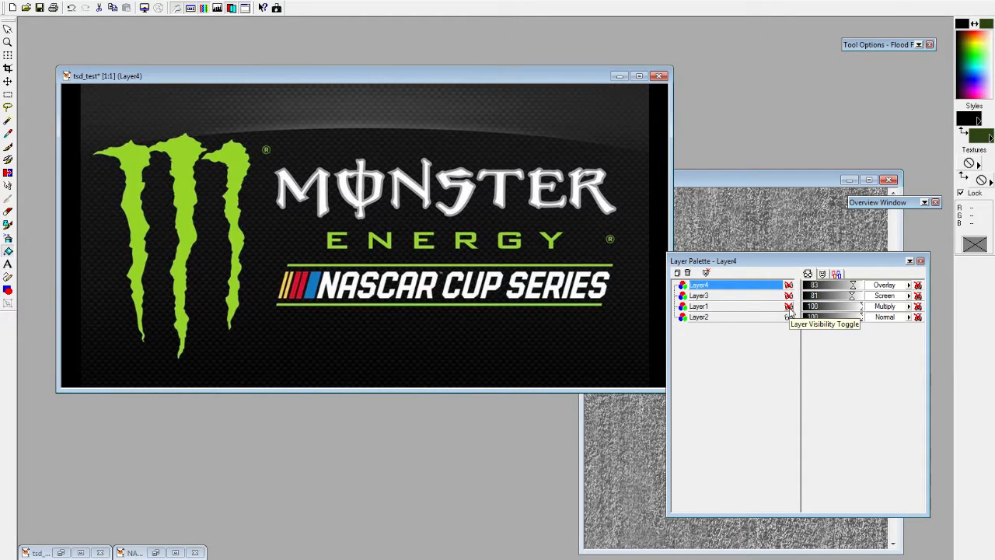
click(716, 180)
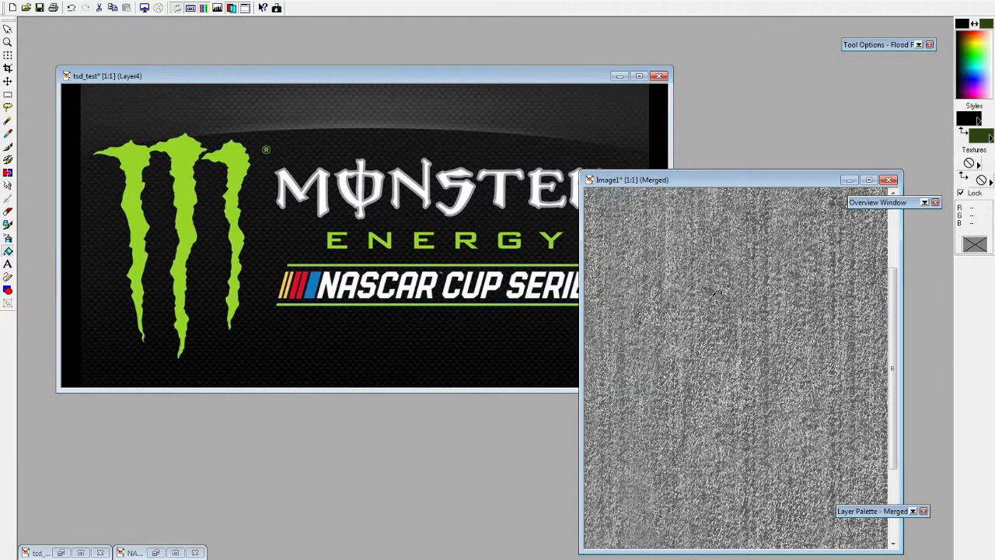
click(443, 78)
Step: Make Layer1, Layer3 and Layer4 of tsd_test visible again
mouse_move(877, 520)
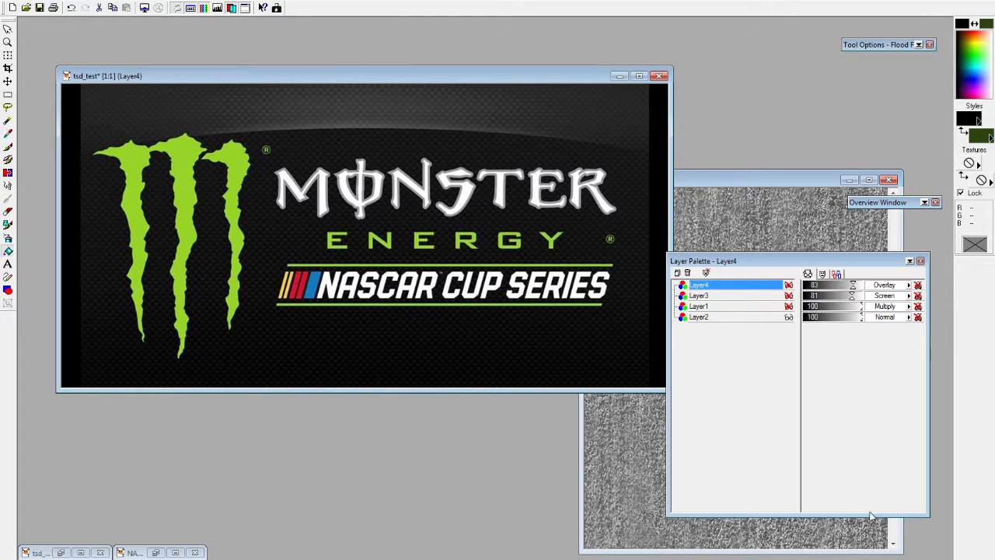
click(788, 306)
click(788, 296)
click(788, 286)
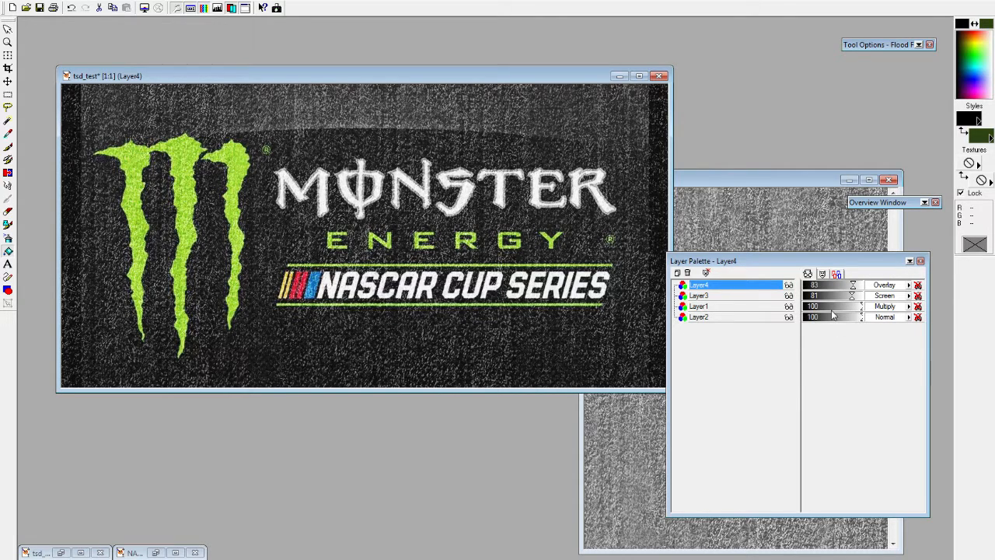
Step: Toggle the visibility of Layer4, Layer3 and Layer1 off and on to examine each texture layer's effect on the logo
click(788, 285)
click(788, 285)
click(788, 296)
click(788, 307)
click(788, 307)
click(788, 296)
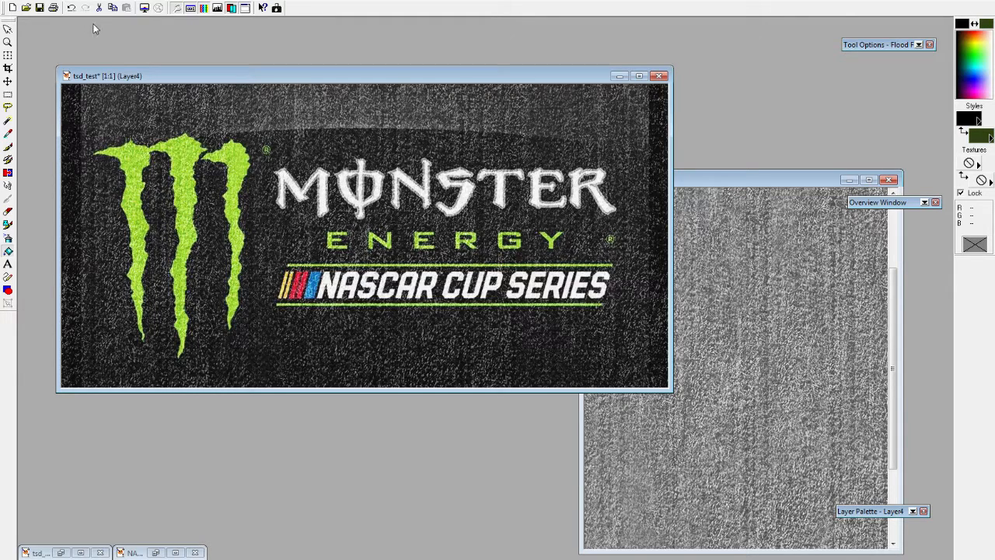
Step: Check the image information of tsd_test for its dimensions and color depth, leaving the details unchanged
click(77, 0)
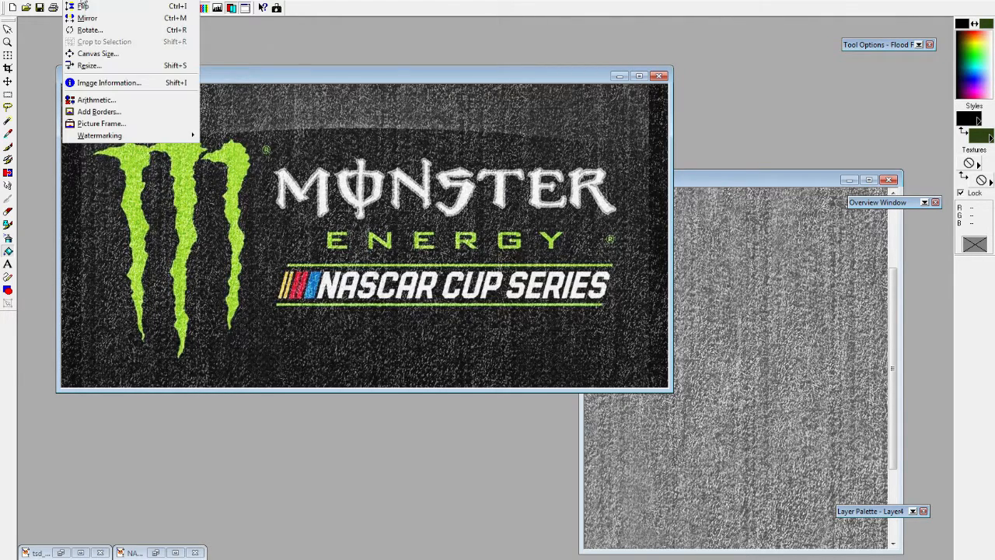
click(108, 83)
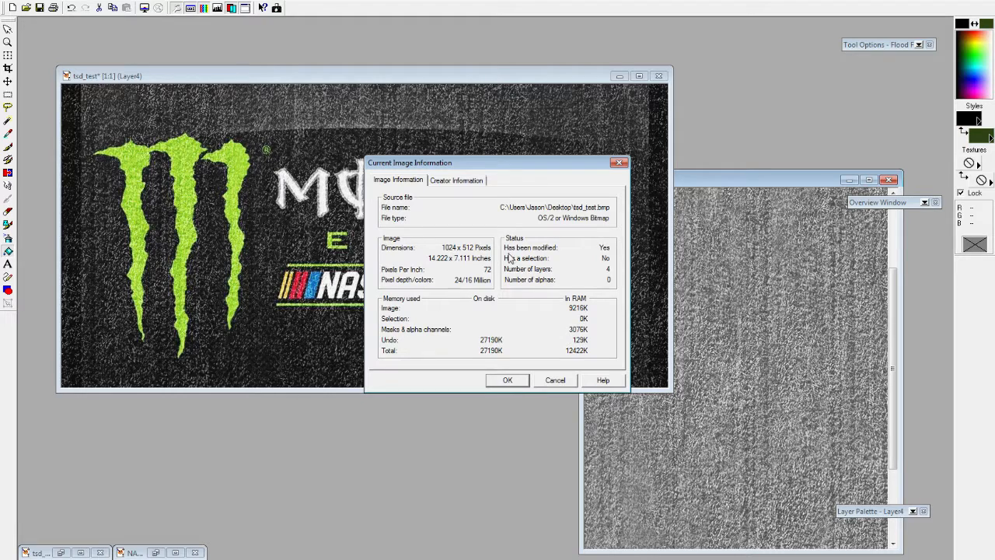
click(555, 380)
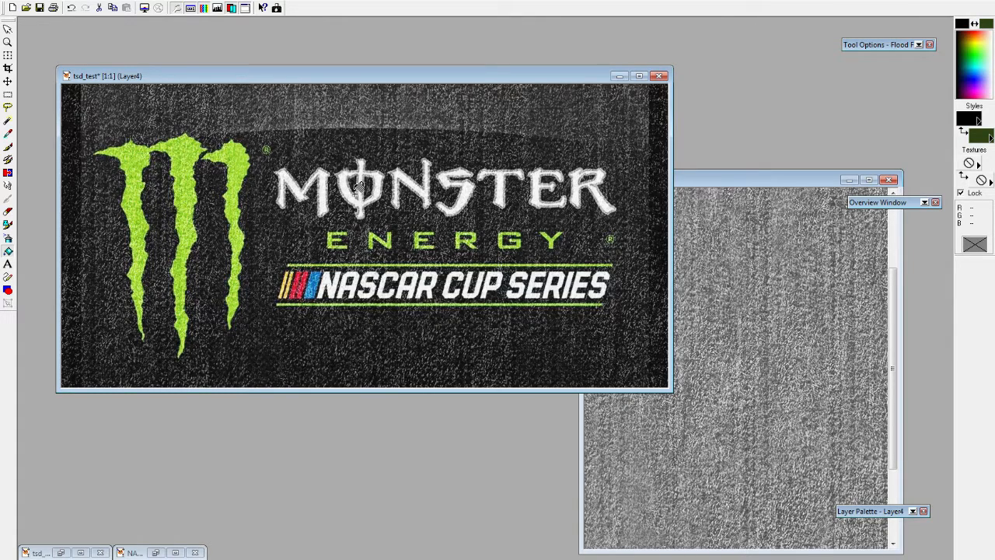
Step: Restore the minimized tsd_test2 image, bring it to the front and move its window down over the lower part of the Monster Energy logo
click(155, 552)
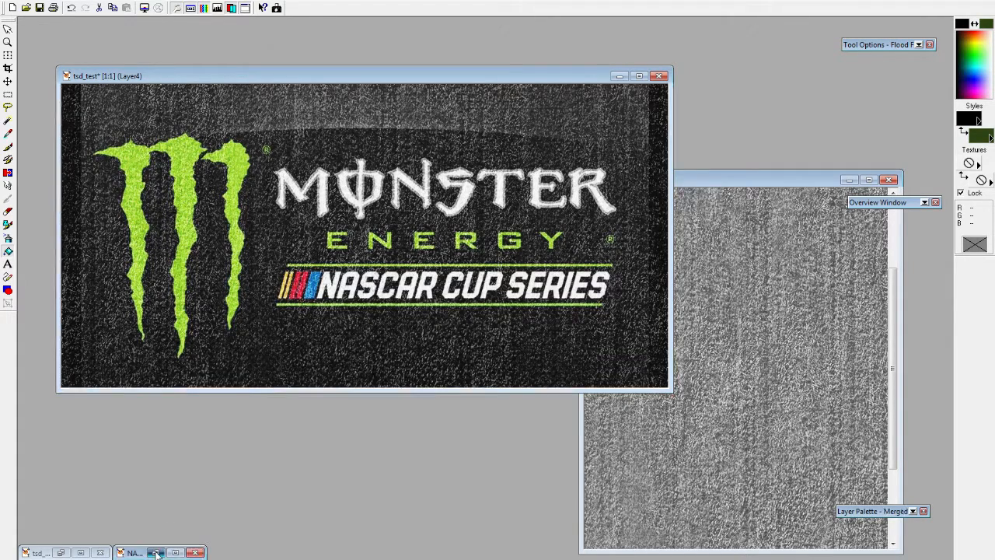
click(502, 435)
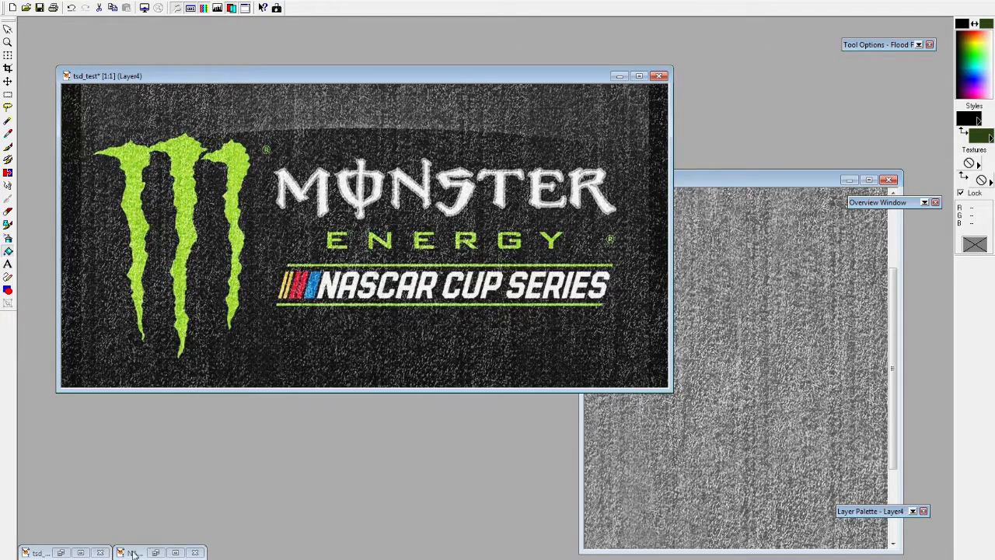
click(62, 553)
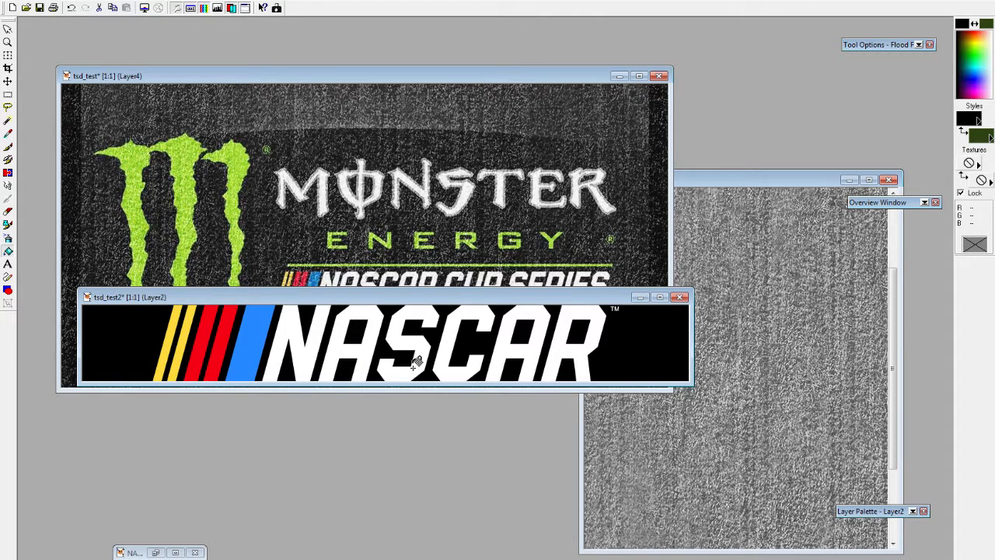
mouse_move(863, 516)
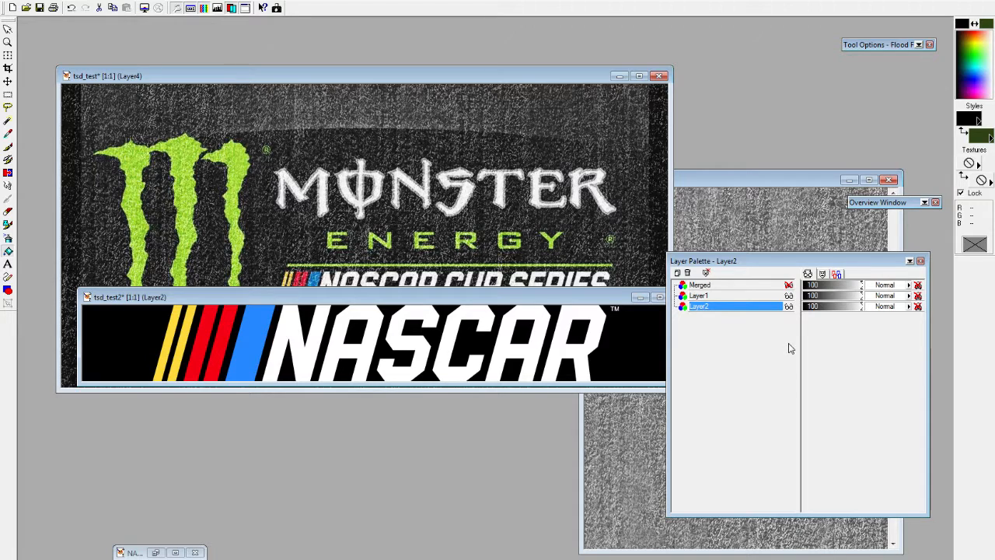
click(337, 80)
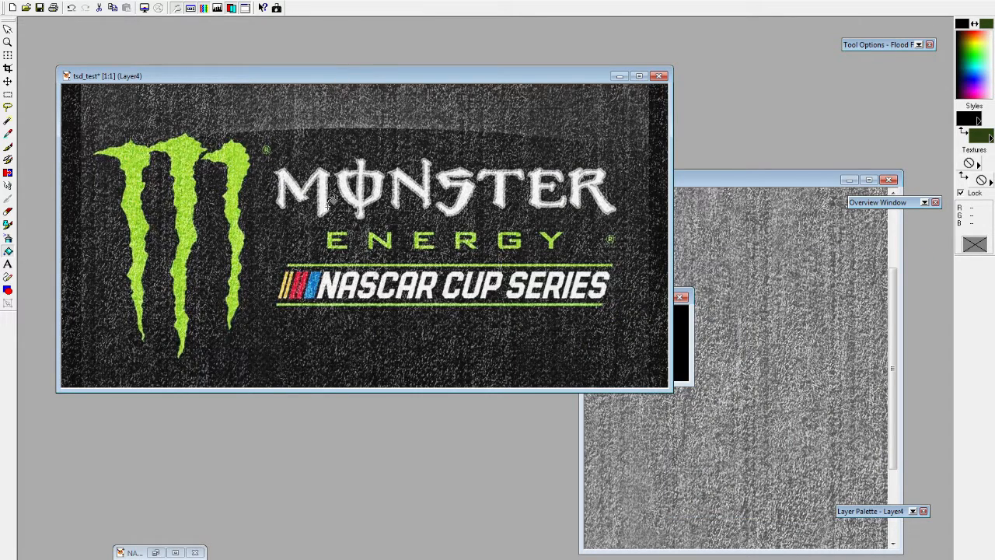
click(687, 384)
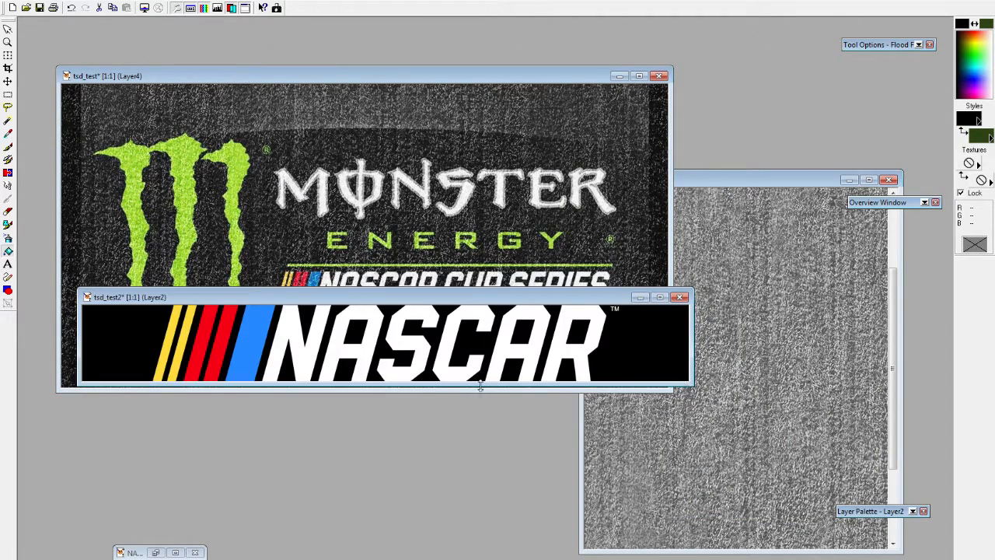
drag(395, 296, 352, 340)
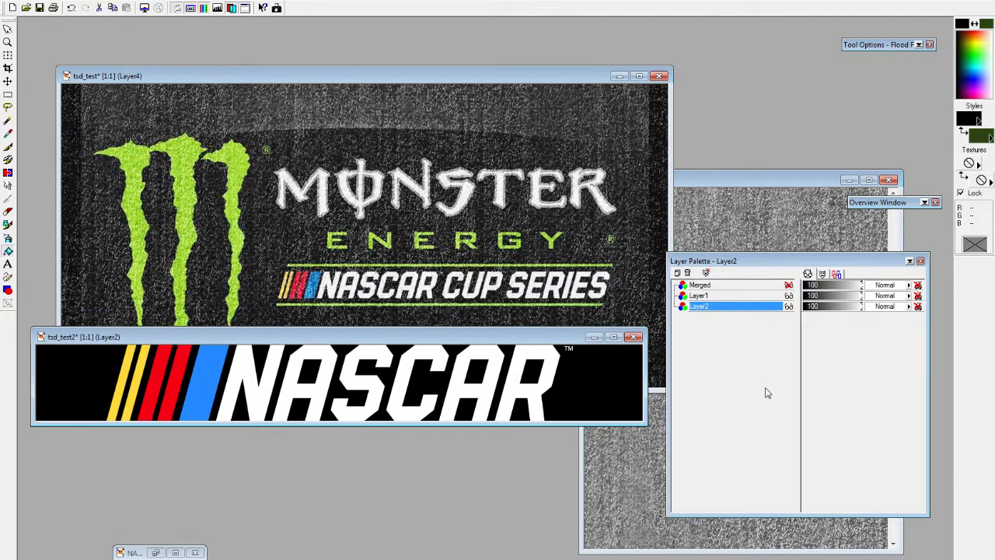
Step: Preview the Merged layer of tsd_test2, hide it again and minimize the image
mouse_move(865, 511)
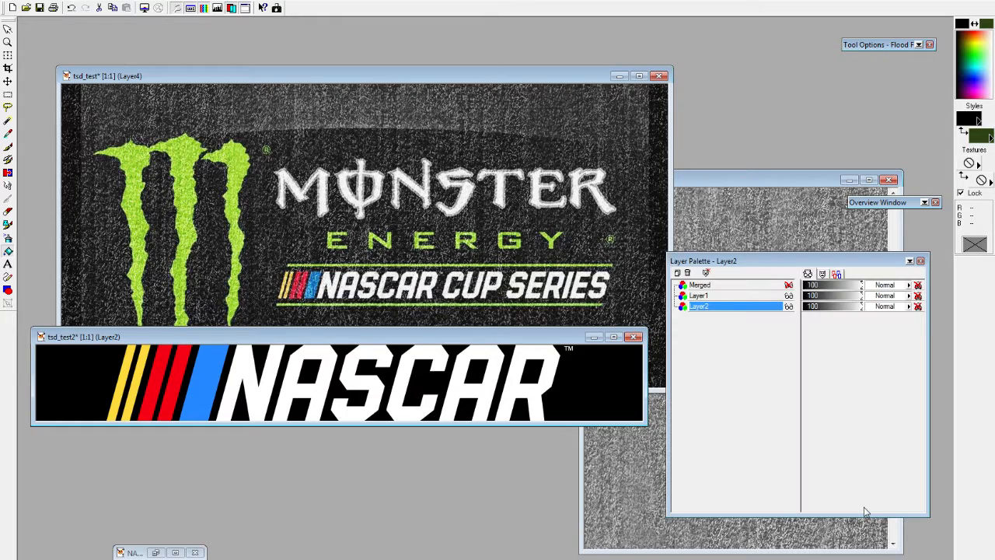
click(788, 285)
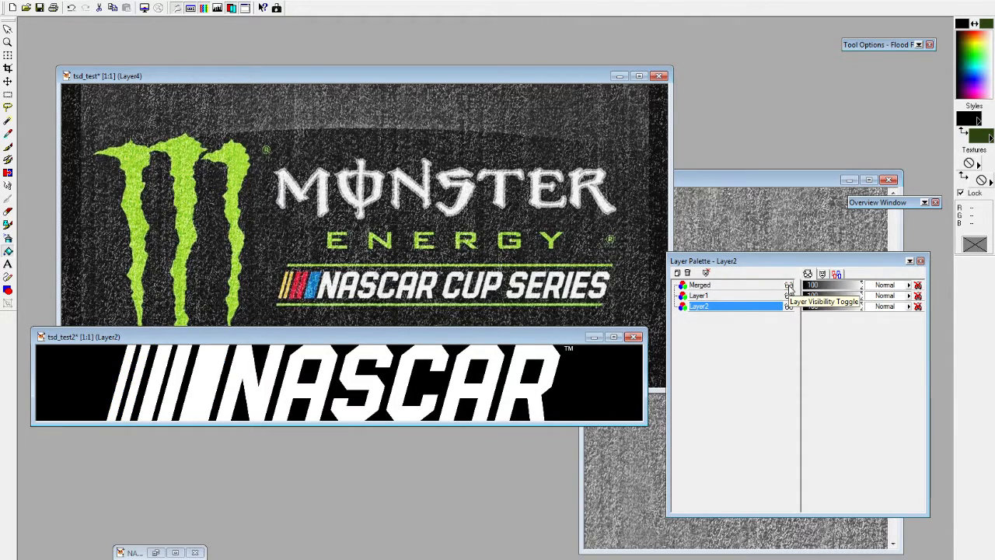
click(788, 286)
mouse_move(785, 311)
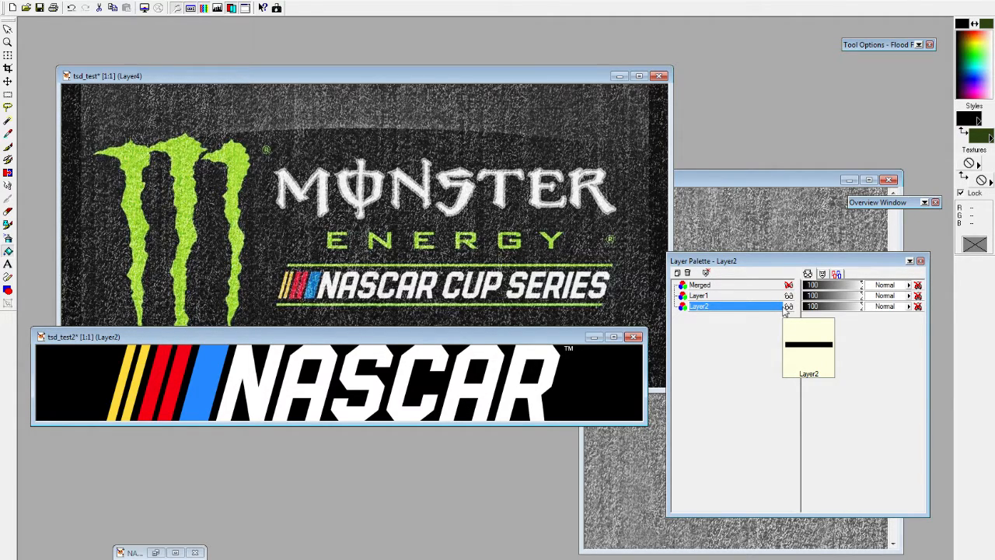
click(593, 337)
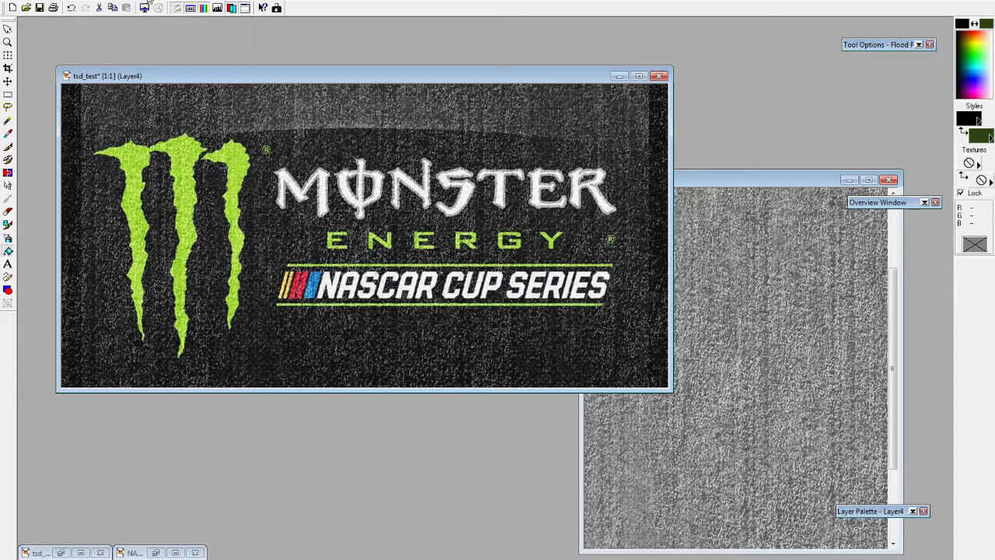
Step: Flatten all layers of tsd_test into a single background layer
click(157, 4)
mouse_move(185, 124)
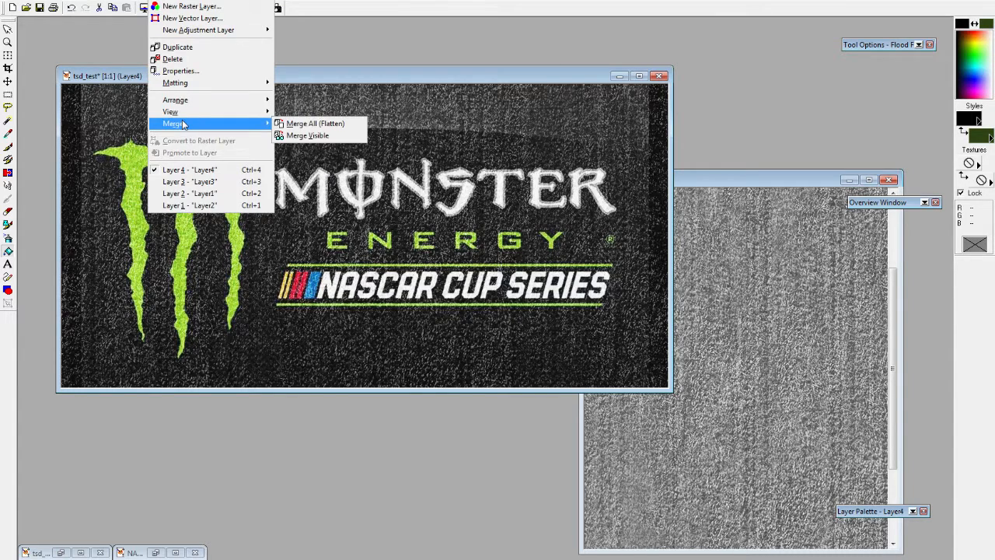
click(307, 122)
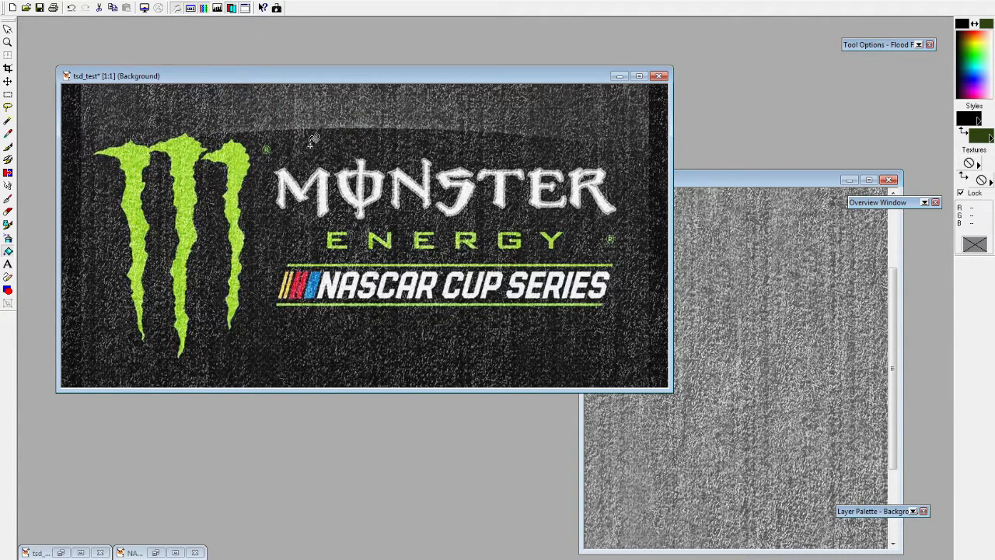
Step: Save the flattened image to the desktop as tsd_test in Windows or OS/2 Bitmap format, replacing the existing file
click(14, 2)
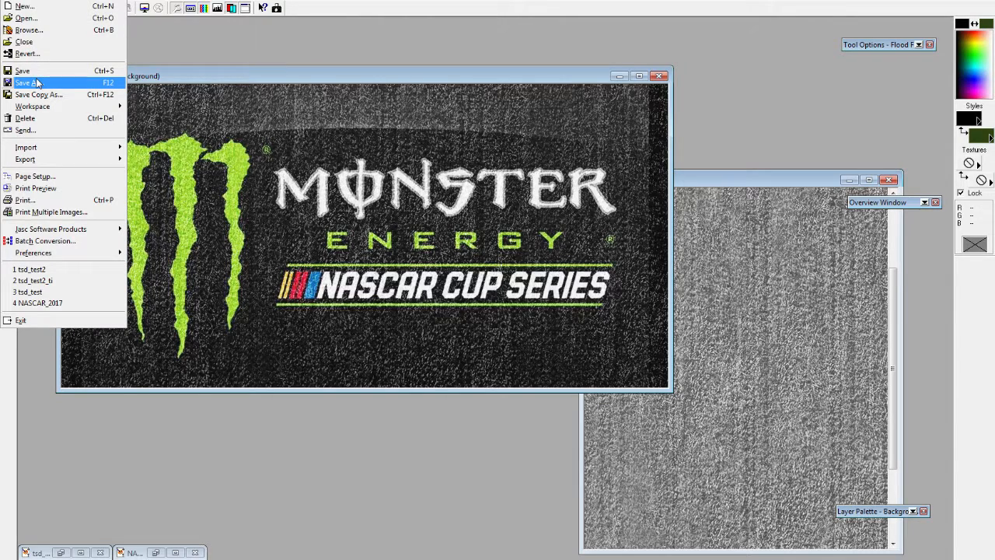
click(36, 79)
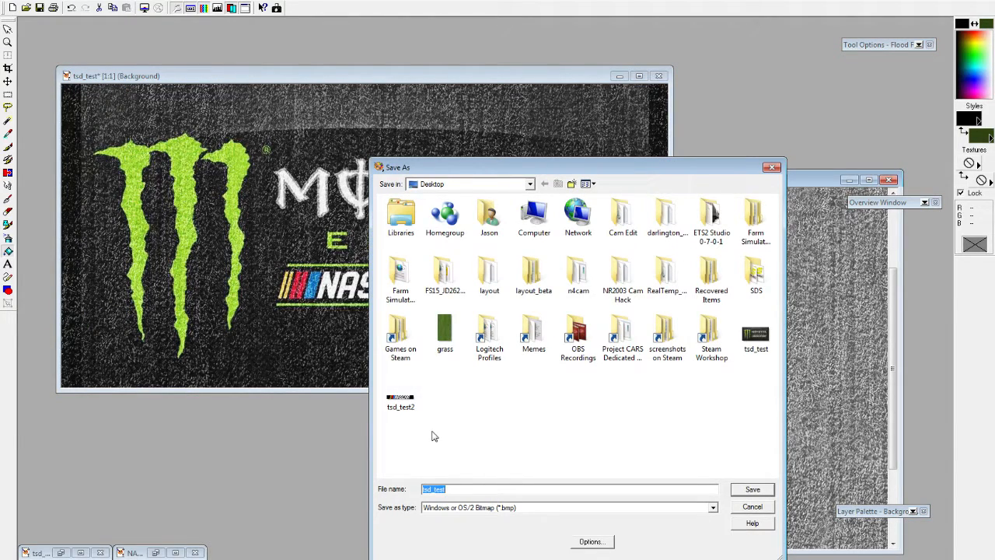
click(481, 490)
click(753, 490)
click(529, 285)
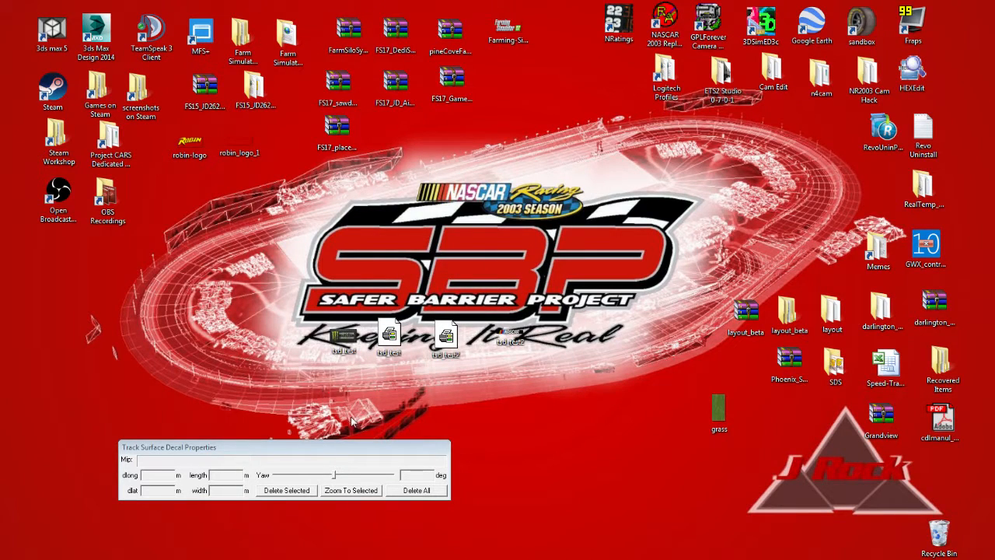
Step: Switch to WinMip2 and open the tsd_test bitmap from the desktop
click(350, 559)
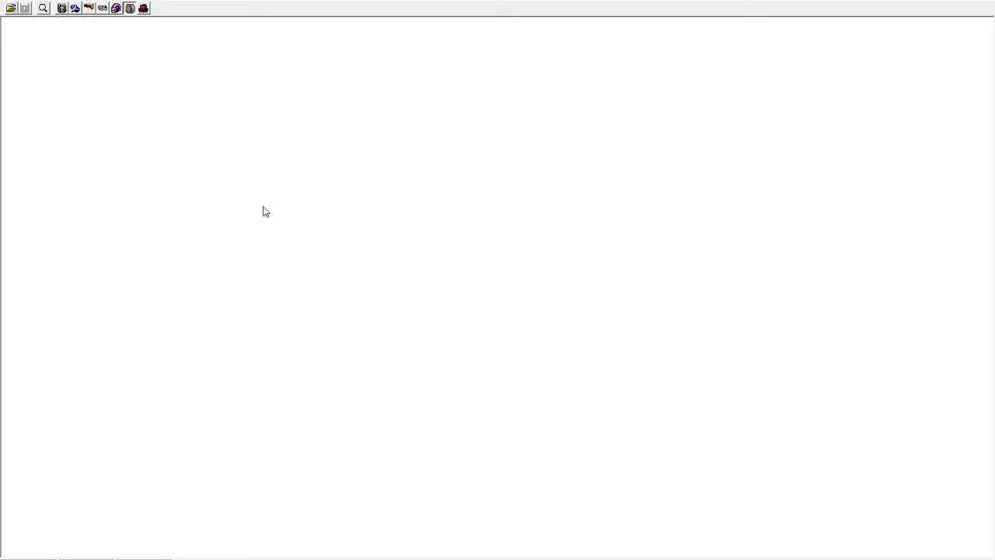
click(11, 9)
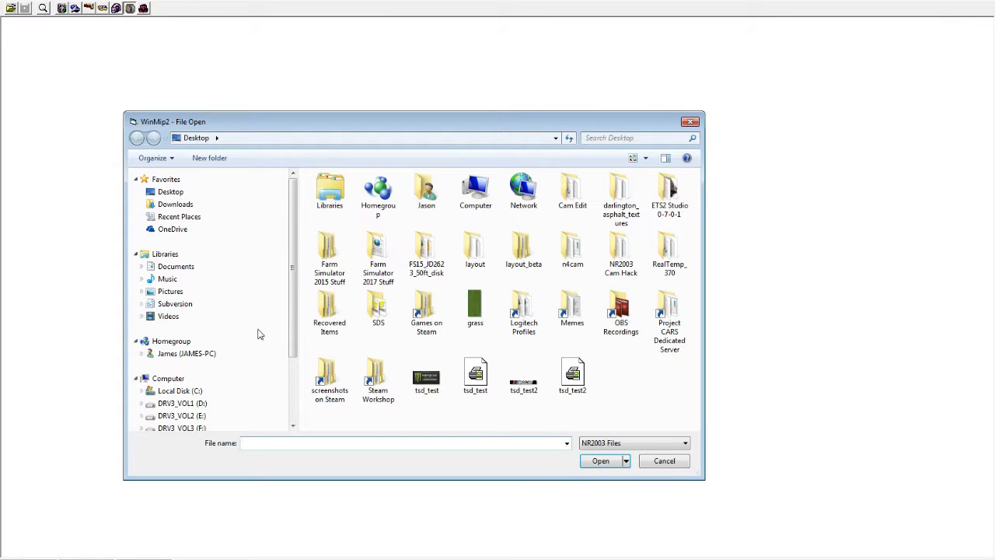
click(426, 384)
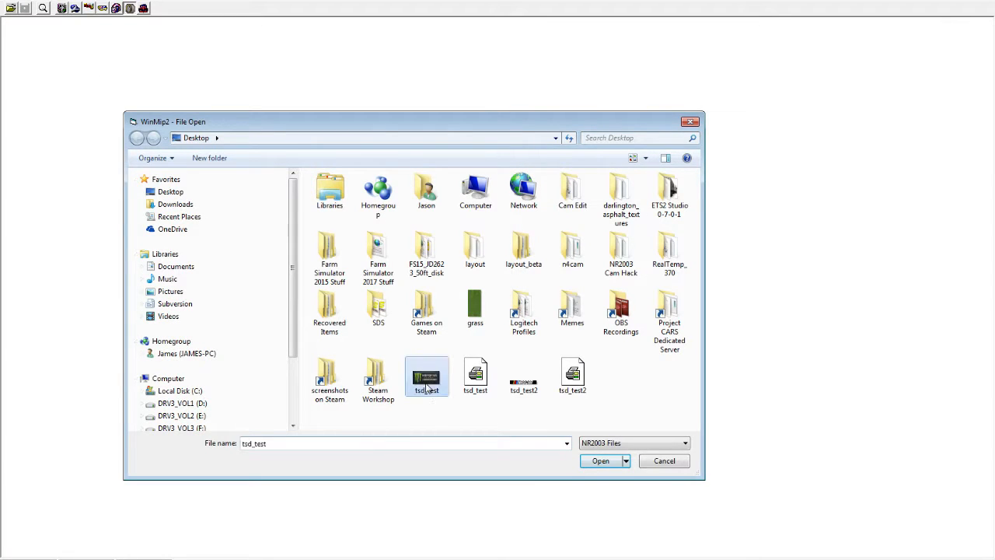
click(600, 461)
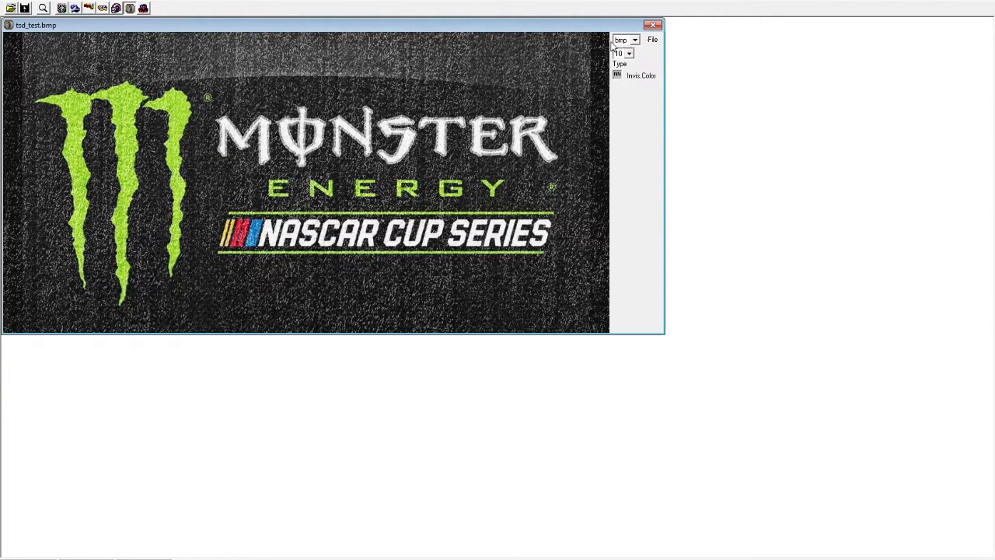
Step: Change the tsd_test texture's file type to mip and set its priority to 4
click(636, 43)
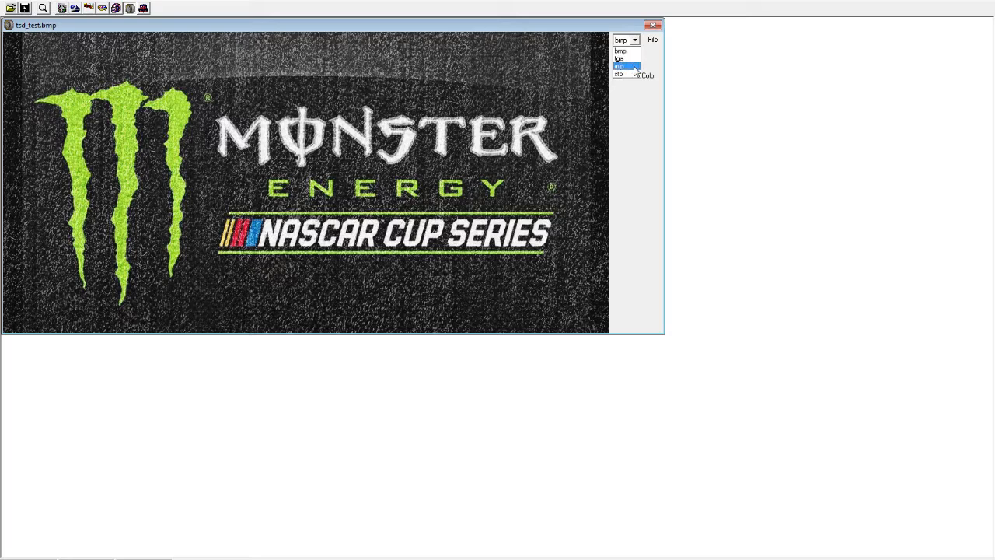
click(636, 67)
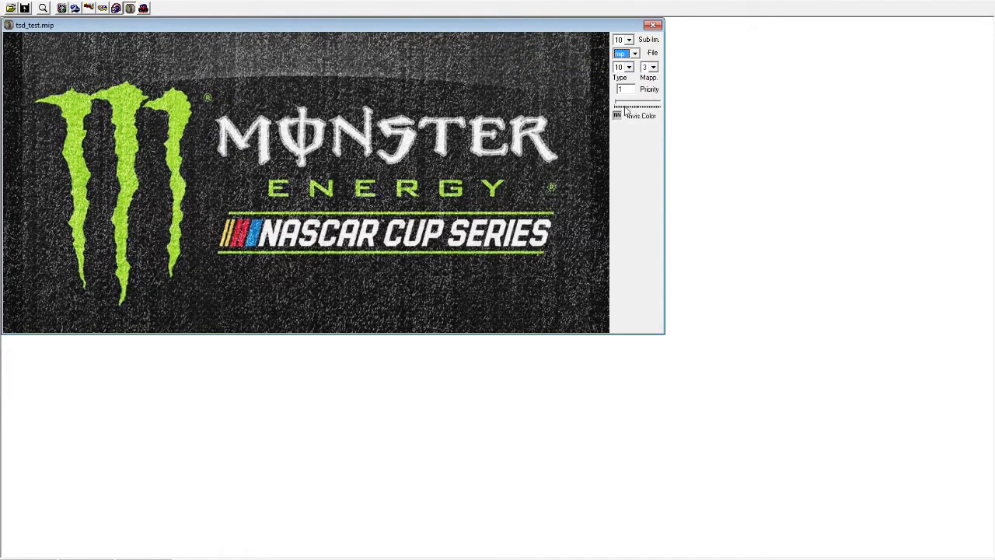
drag(617, 106, 619, 108)
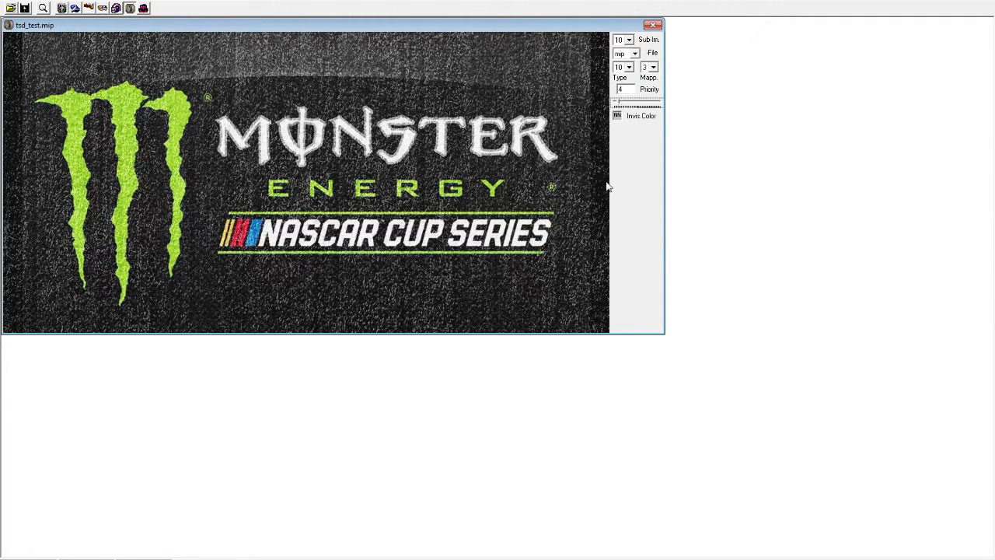
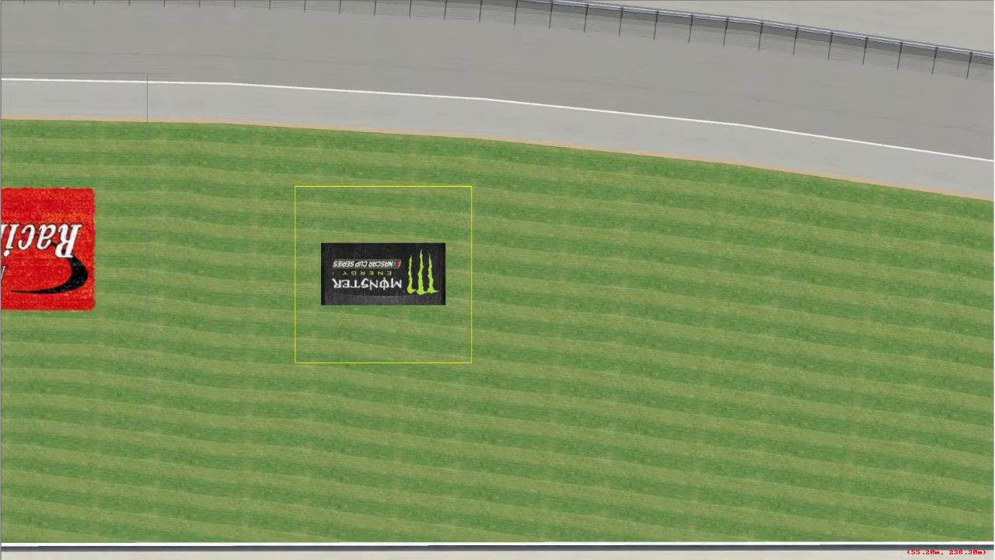
Step: Copy tsd_test2.mip from the desktop into the michigan track folder, replacing the existing file, and return to the track editor
key(alt+Tab)
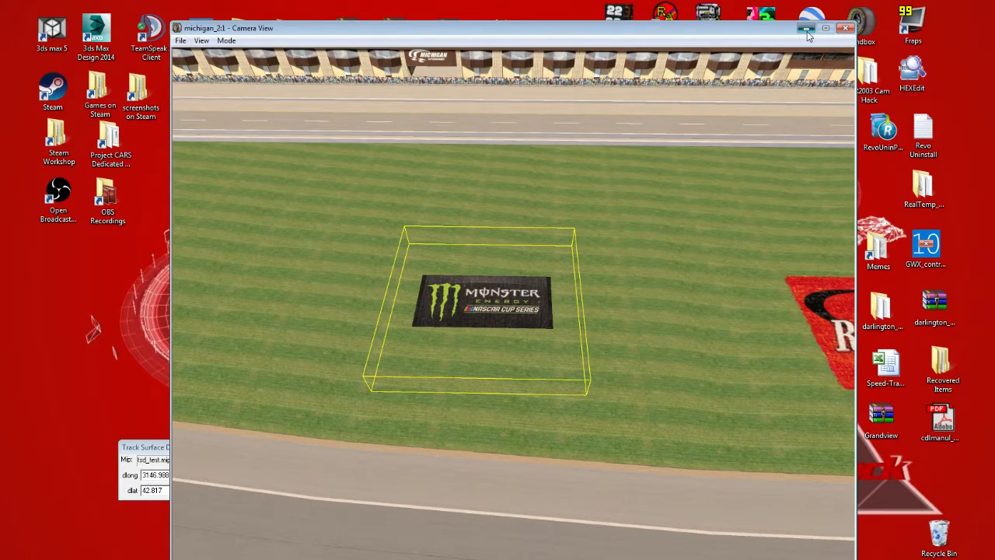
click(807, 31)
right_click(444, 352)
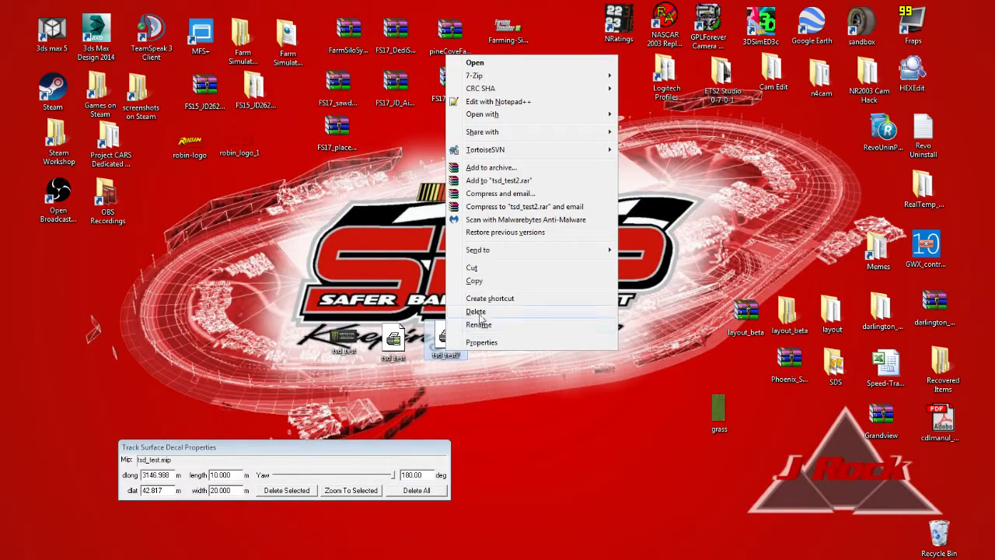
click(474, 281)
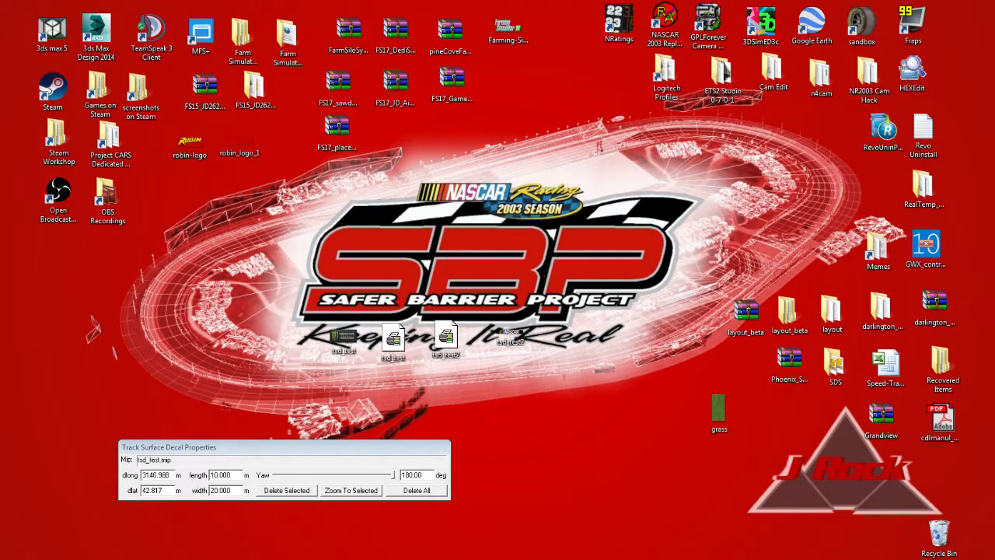
click(93, 546)
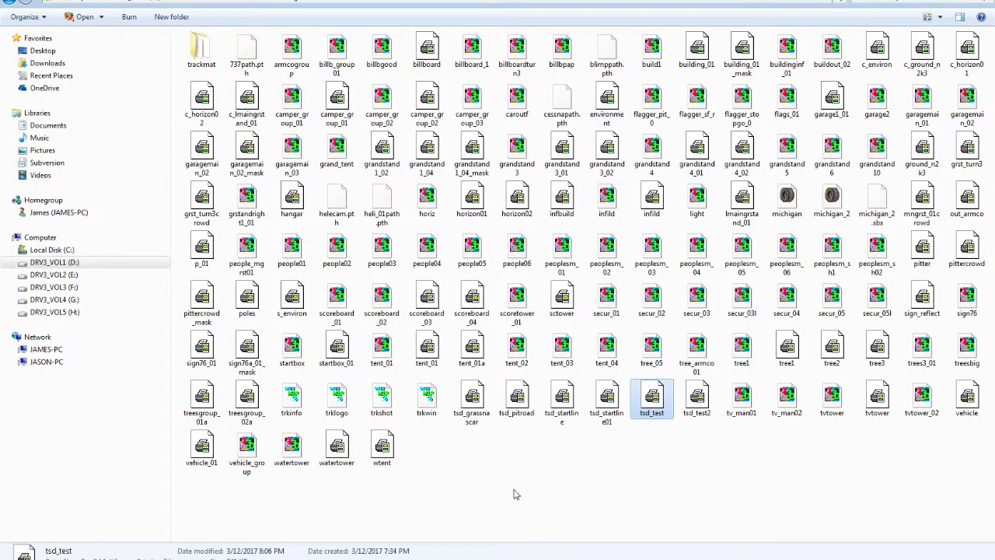
right_click(520, 451)
click(565, 334)
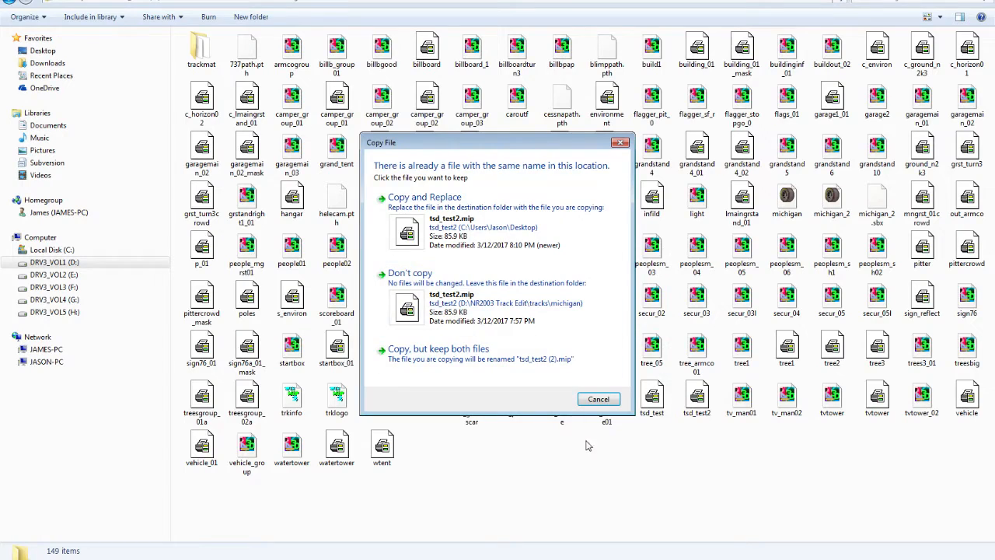
click(466, 204)
click(542, 496)
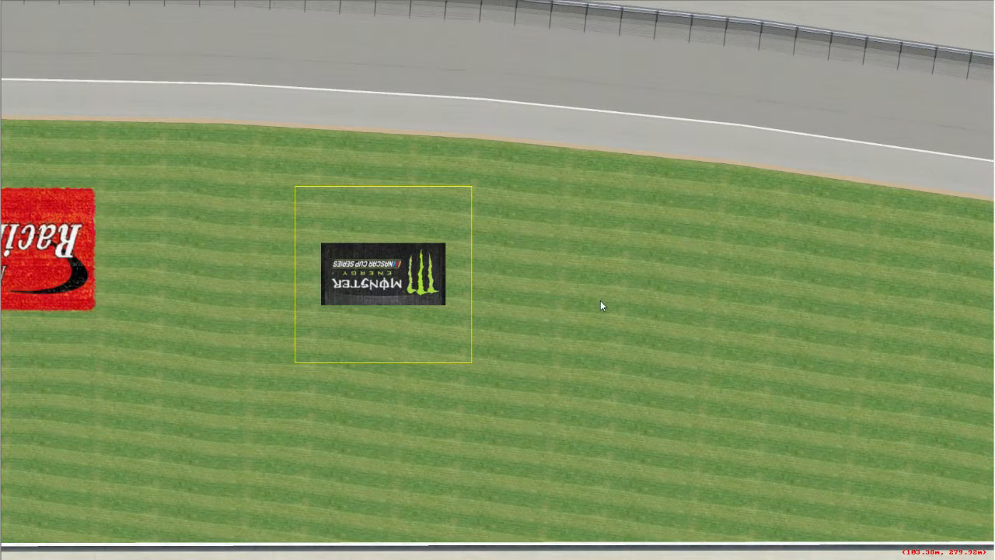
Step: Add a track surface decal using tsd_test2.mip on the grass beside the Monster Energy logo and select it
right_click(600, 300)
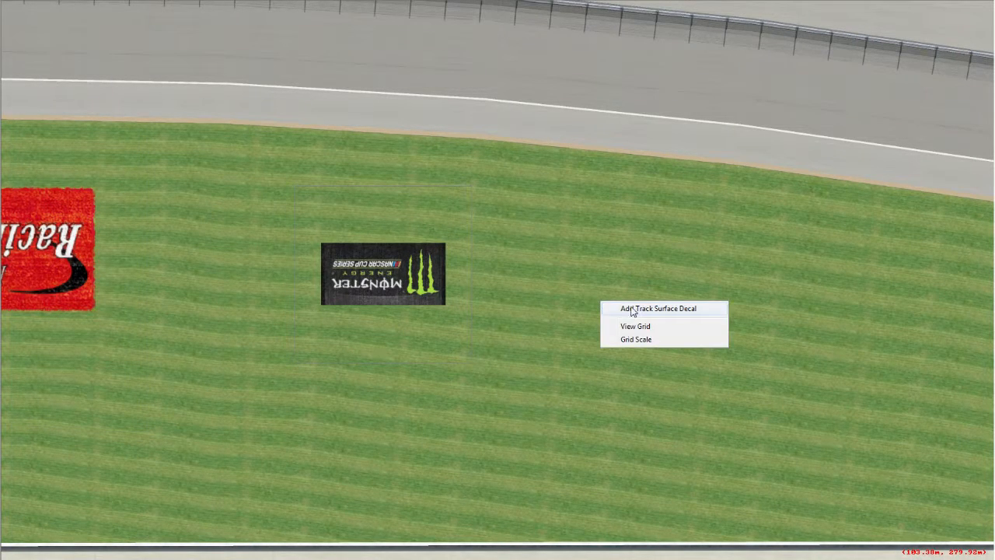
click(632, 309)
drag(587, 204, 584, 348)
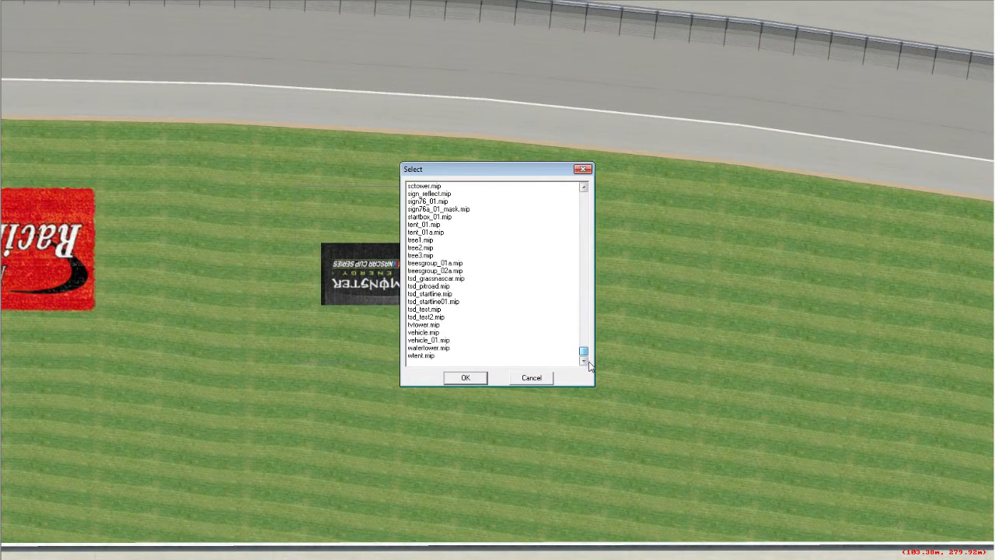
click(433, 317)
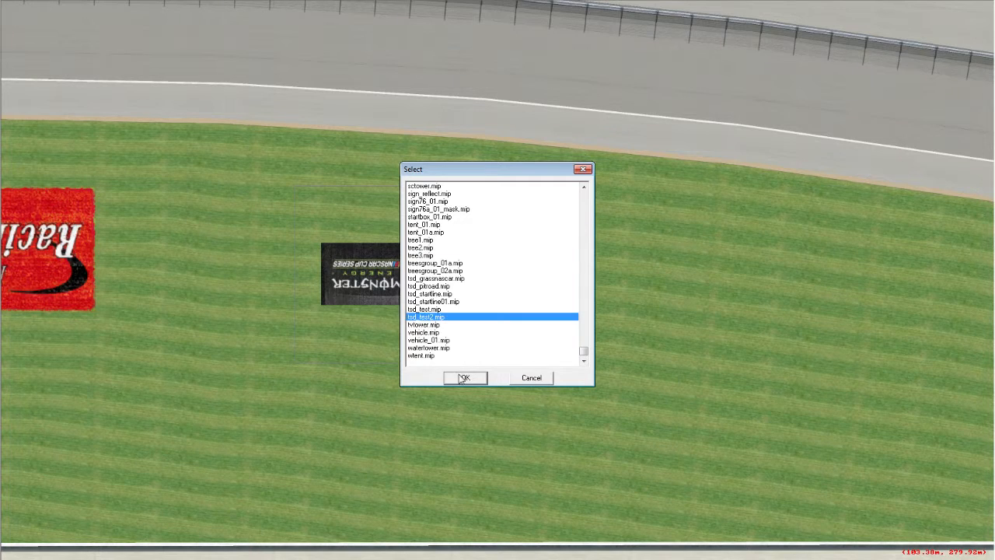
click(465, 378)
click(604, 302)
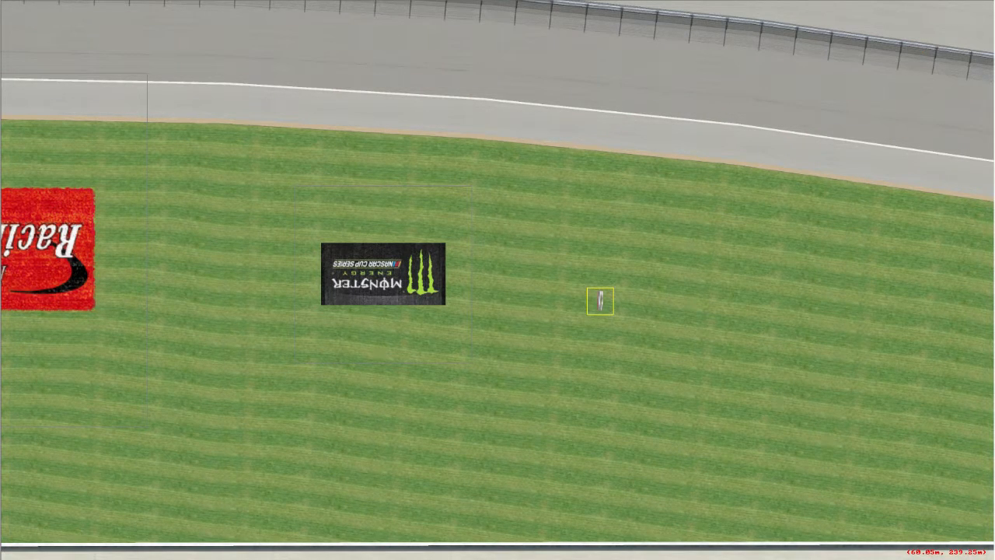
Step: Set the NASCAR decal's width to 25 m and its yaw to 180 degrees in the decal properties
click(321, 557)
click(236, 492)
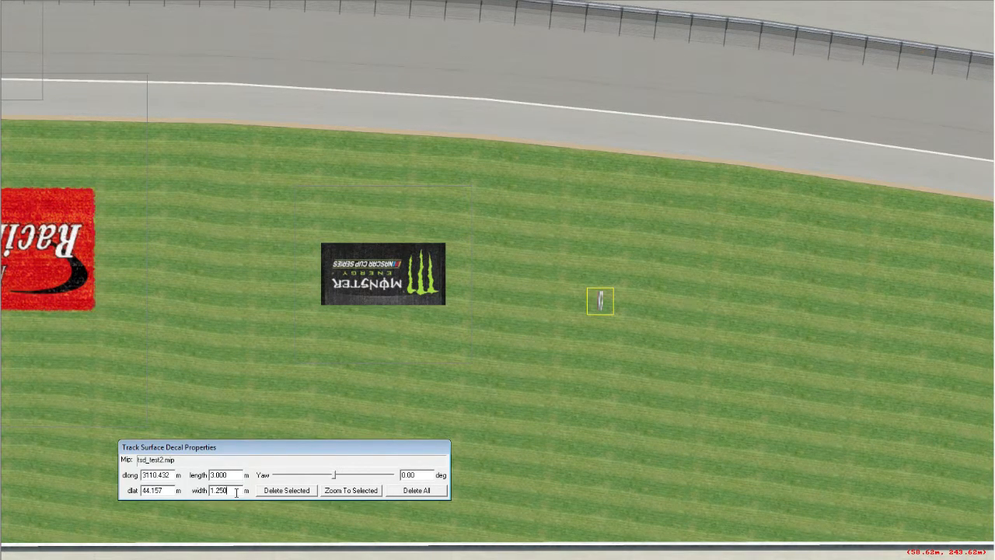
key(BackSpace)
key(BackSpace)
key(BackSpace)
key(BackSpace)
key(BackSpace)
text(20)
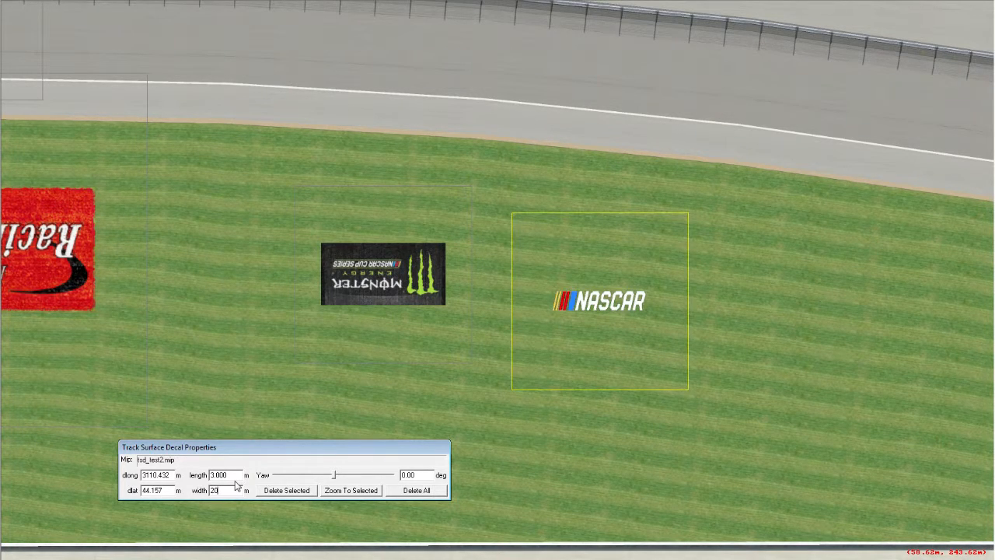
key(BackSpace)
key(BackSpace)
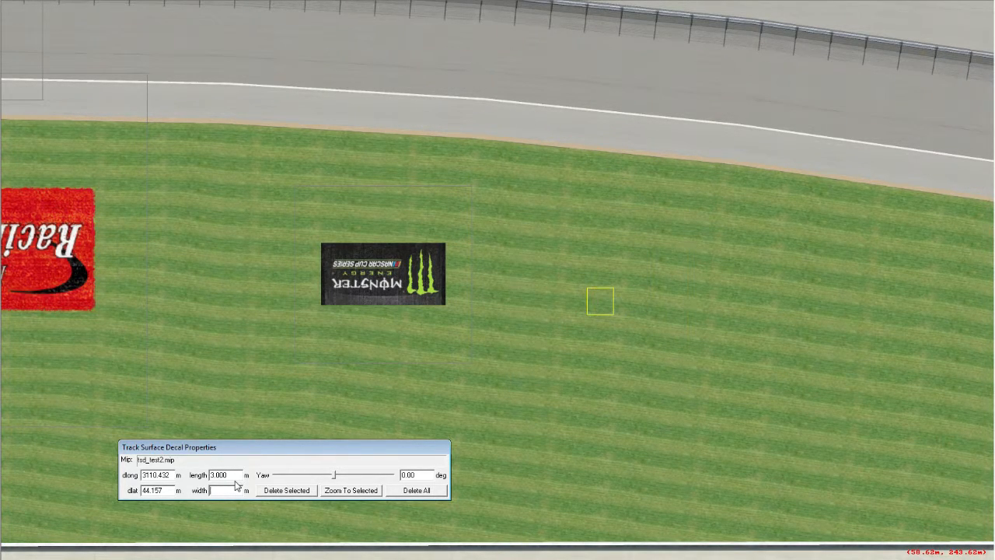
text(25.00)
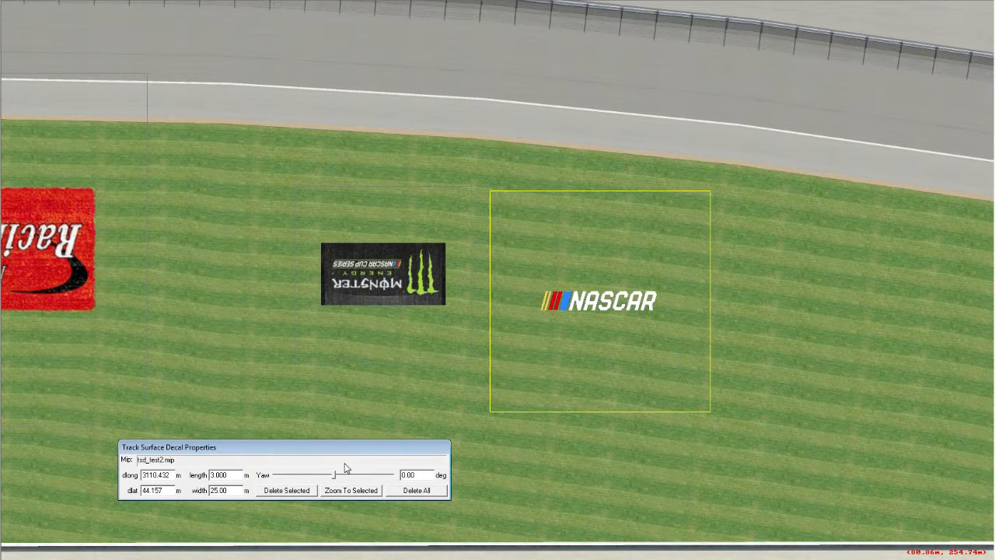
drag(334, 476, 452, 509)
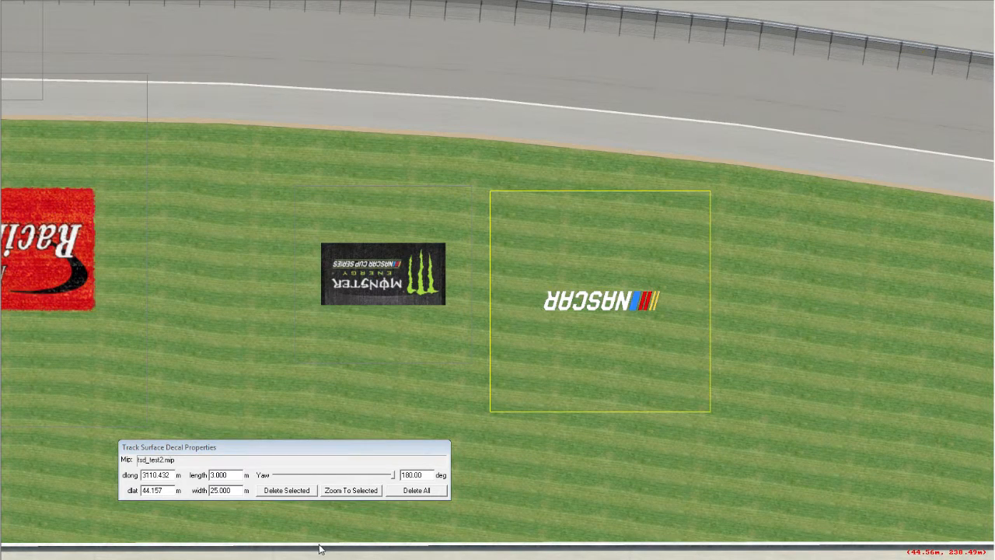
Step: Inspect the rotated NASCAR decal beside the Monster Energy logo by moving through the track in the Camera View
key(alt+Tab)
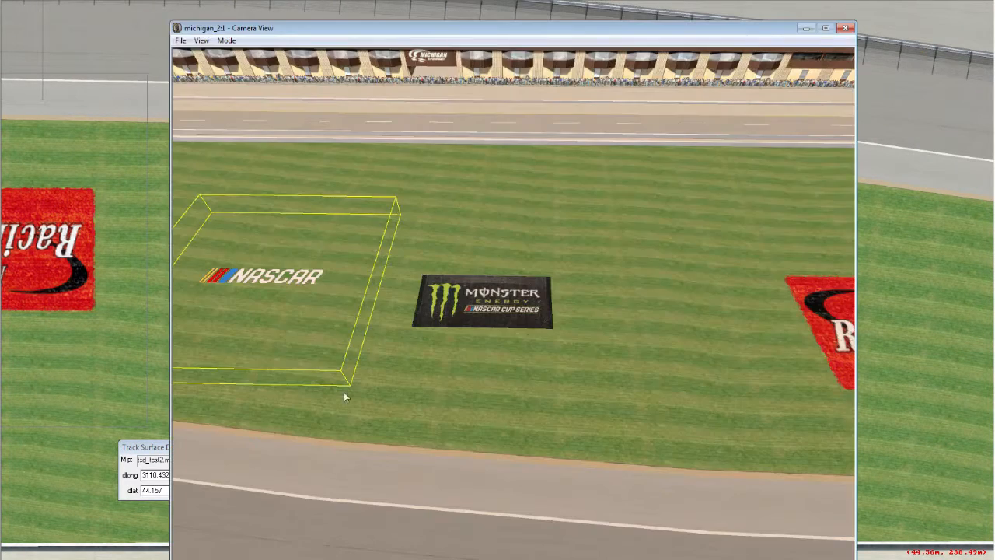
click(226, 40)
click(247, 68)
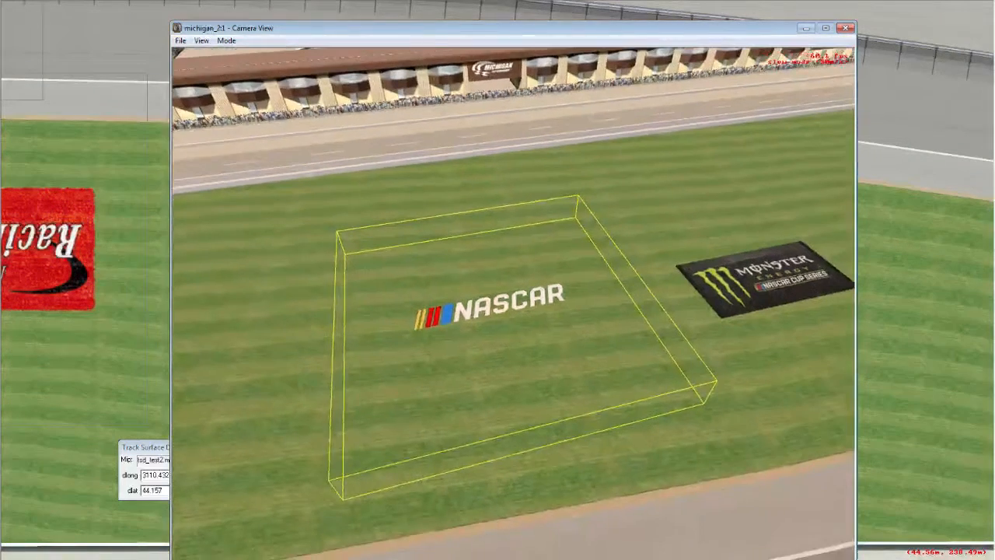
key(Escape)
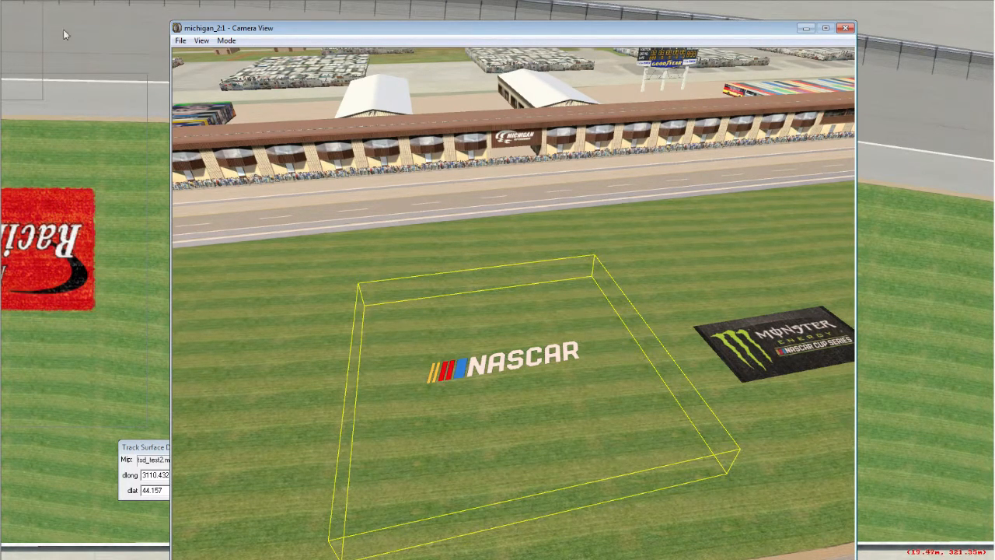
click(22, 3)
mouse_move(6, 2)
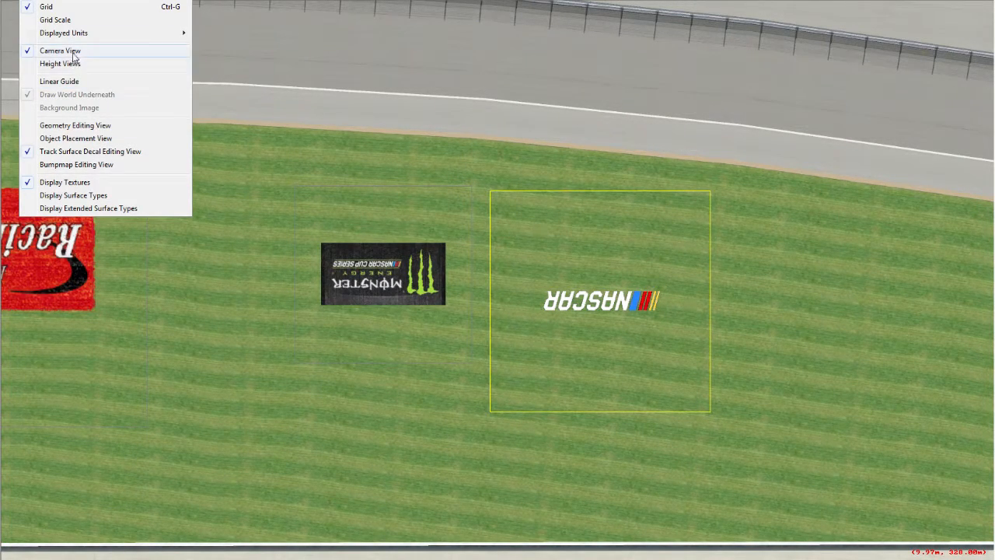
click(259, 1)
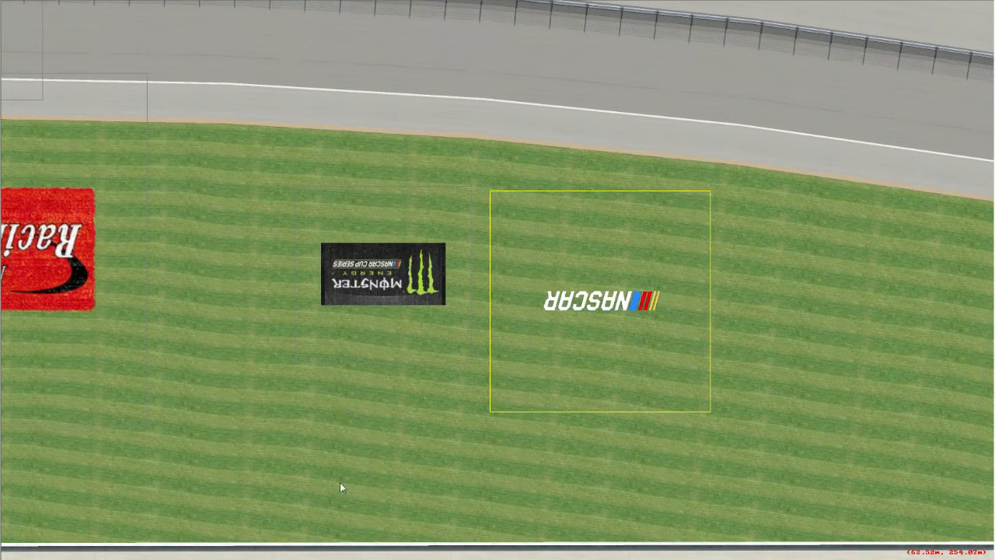
Step: Bring the Camera View back to the front and fly in close to examine the NASCAR decal on the grass
click(317, 542)
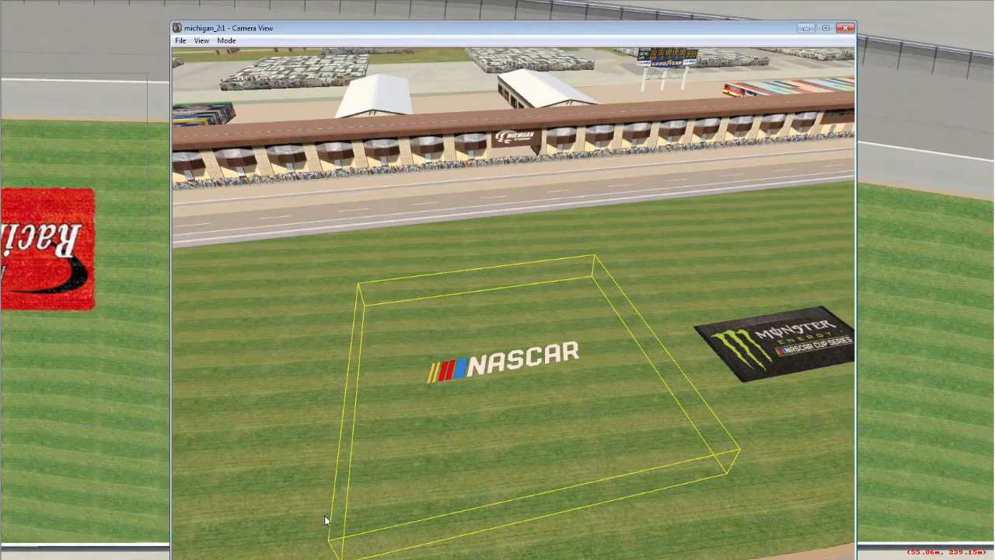
click(226, 40)
click(251, 68)
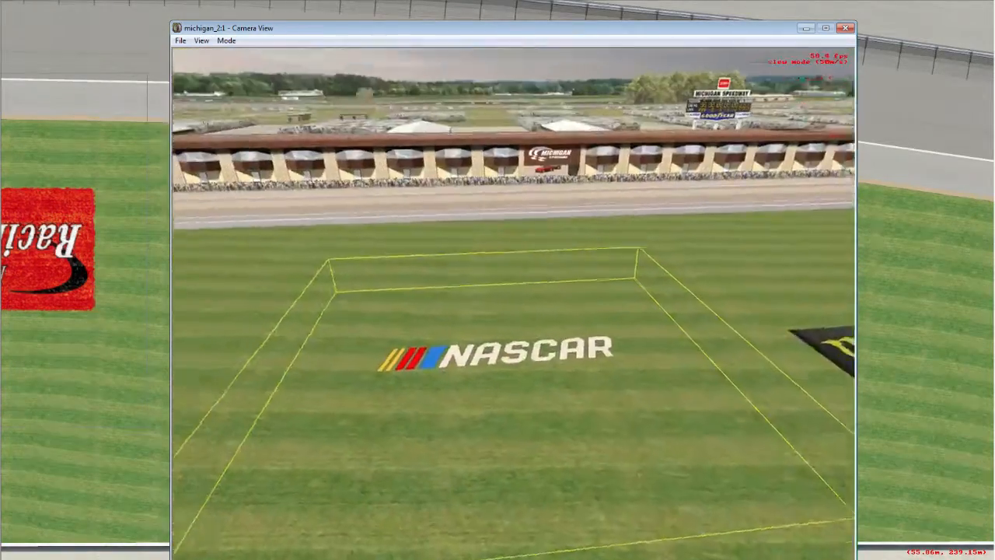
key(Down)
key(Up)
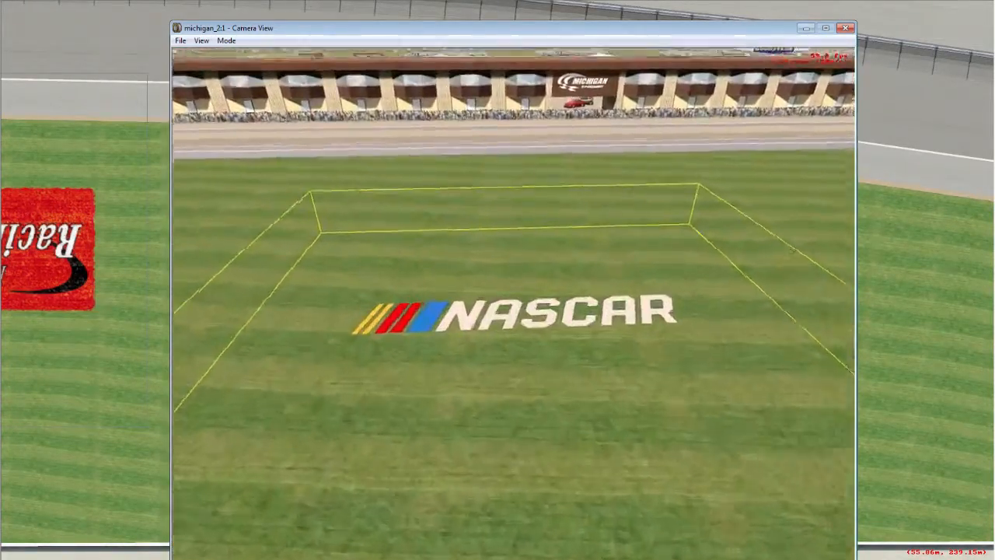
key(Down)
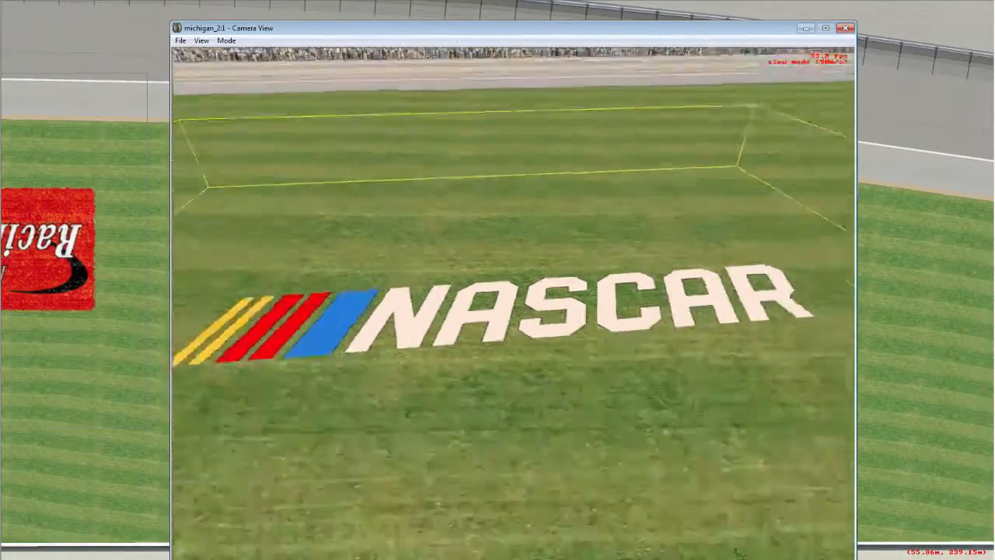
Step: Examine the NASCAR decal on the grass from near and far and compare it with the Monster Energy logo in the Camera View
key(Down)
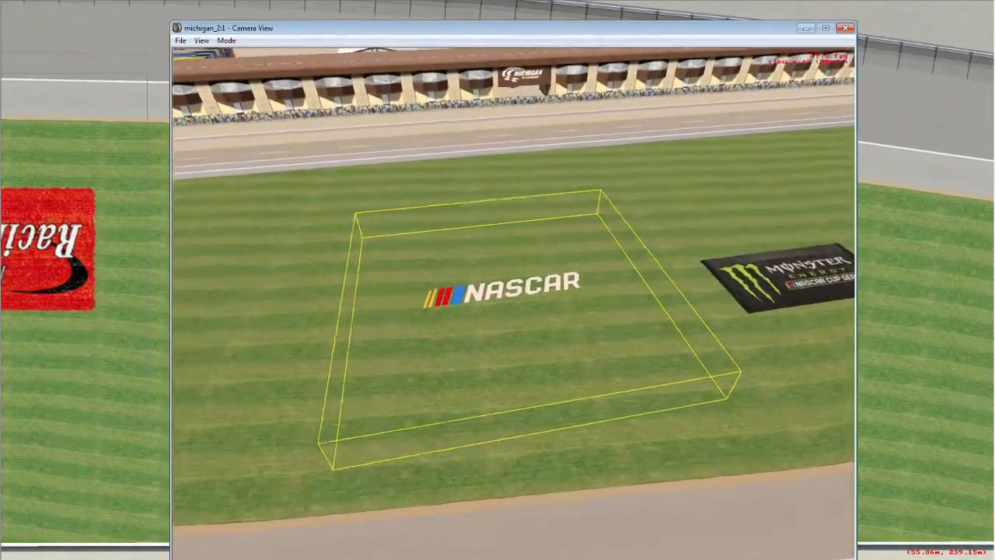
key(Up)
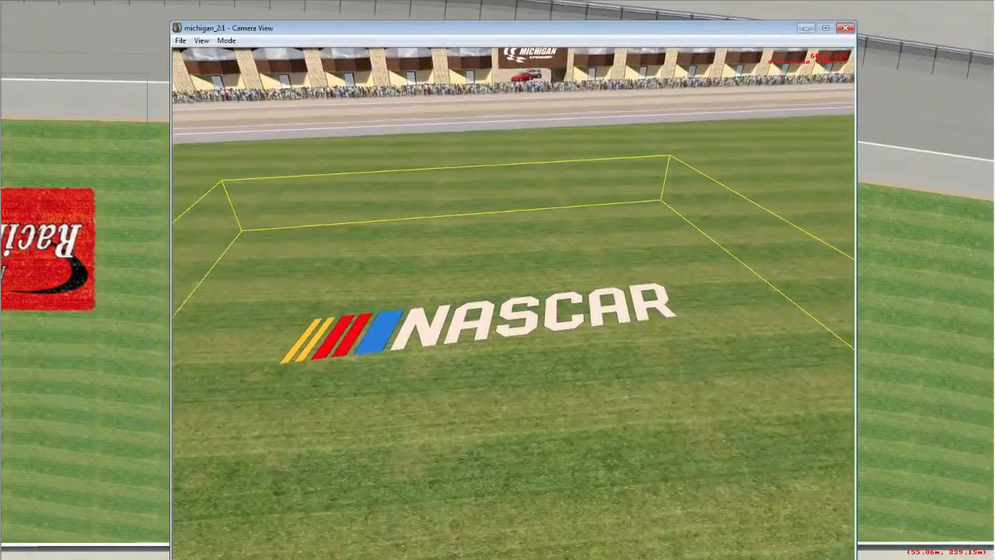
key(Up)
key(Down)
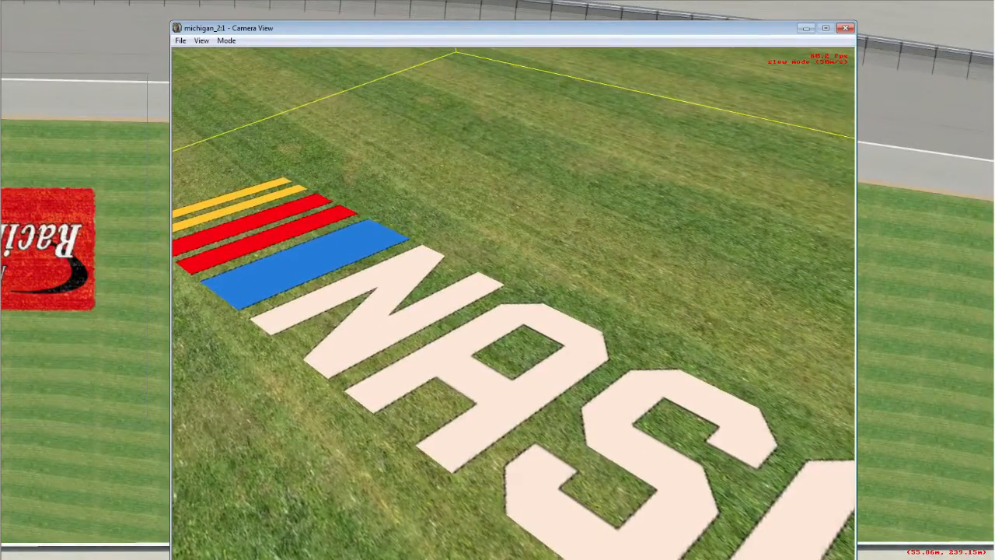
drag(513, 303, 420, 225)
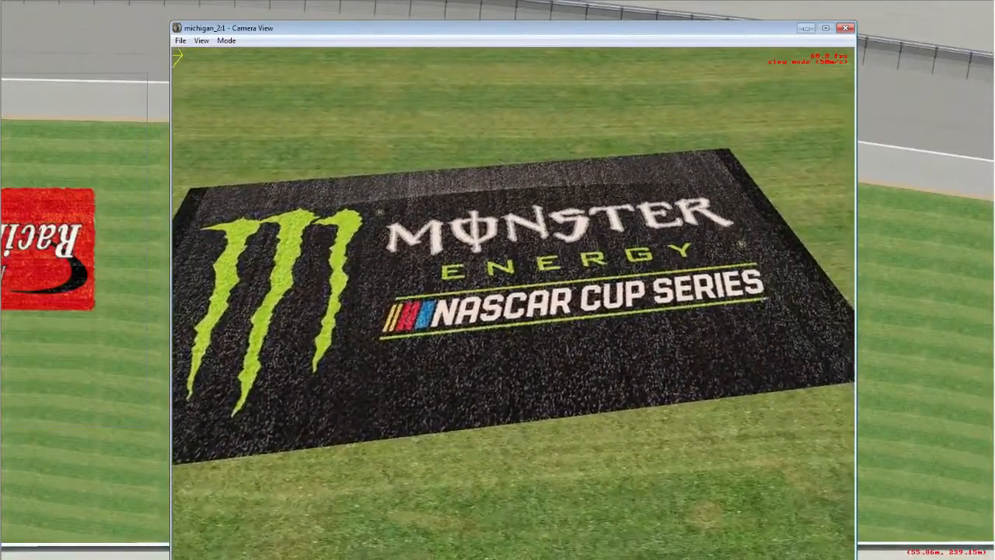
drag(513, 303, 504, 304)
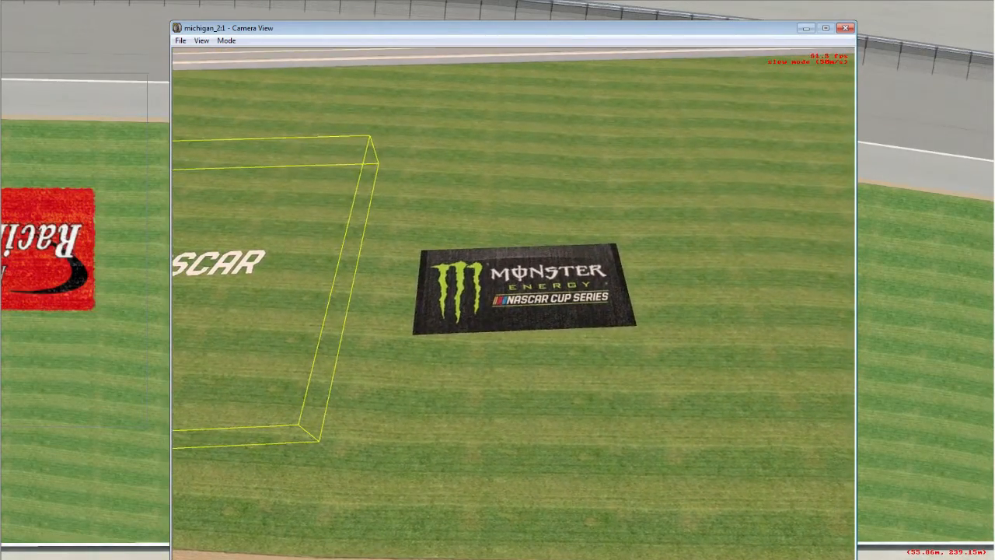
drag(513, 303, 406, 299)
drag(333, 67, 544, 233)
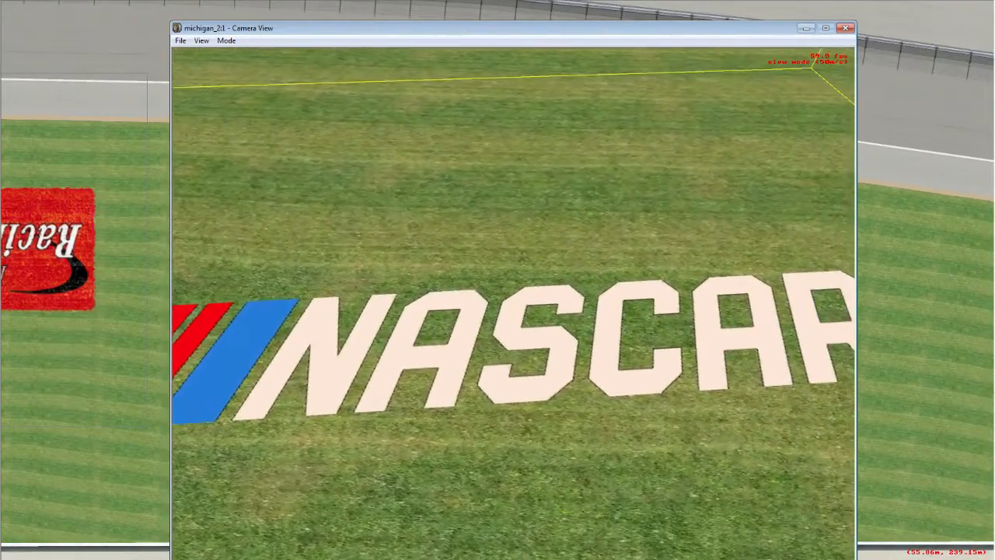
key(Down)
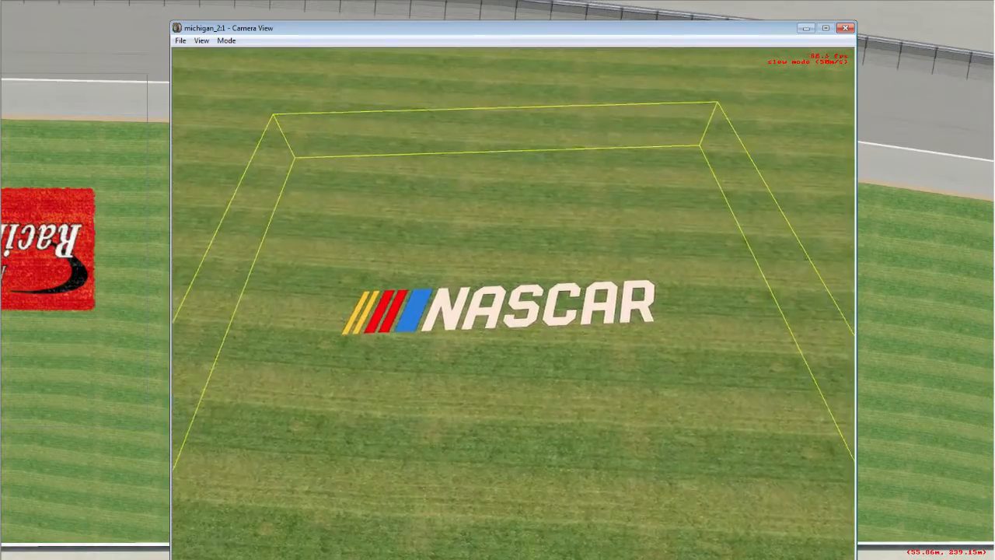
key(Up)
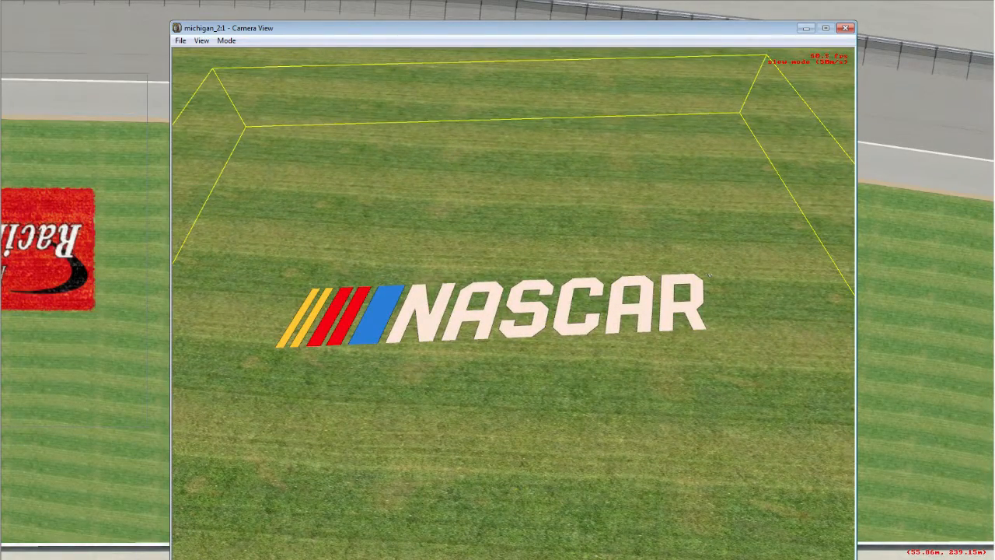
key(Up)
key(Down)
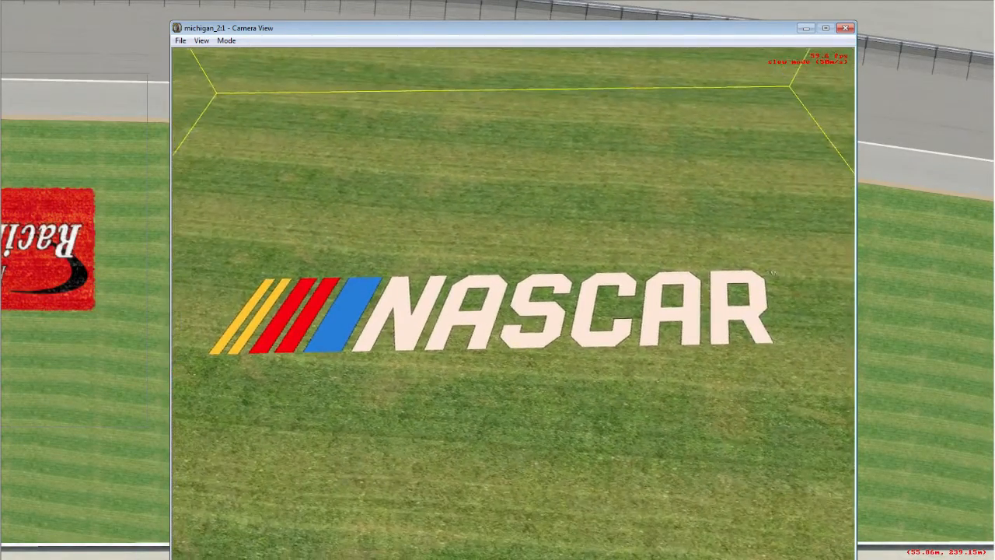
key(Right)
key(Left)
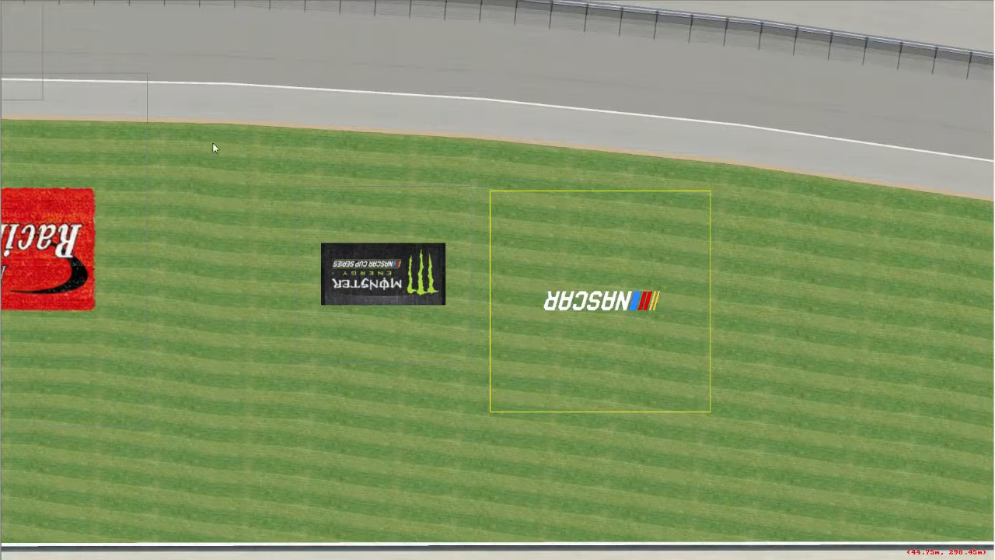
Step: Save the track as michigan_2, overwriting the existing PTF file, and close the track
click(11, 3)
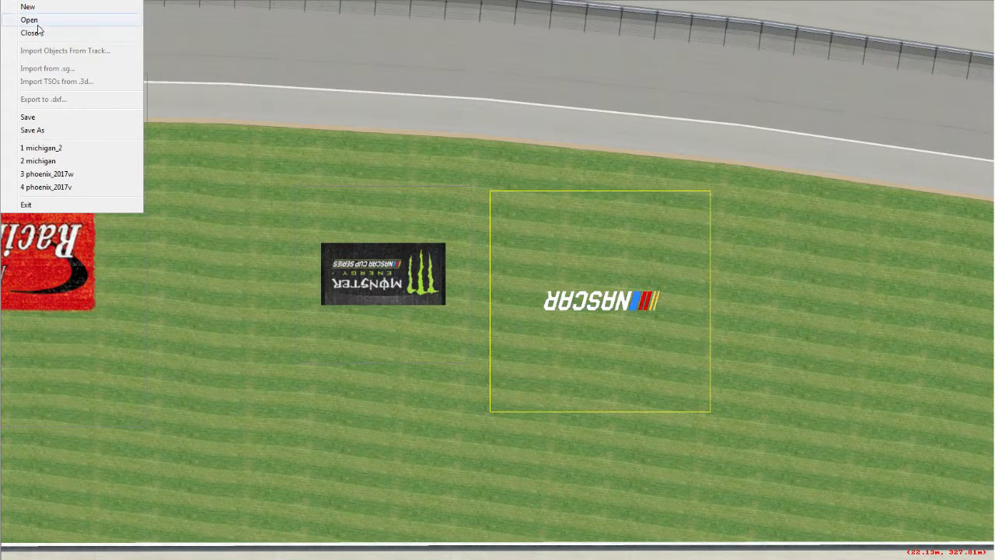
click(53, 132)
click(365, 238)
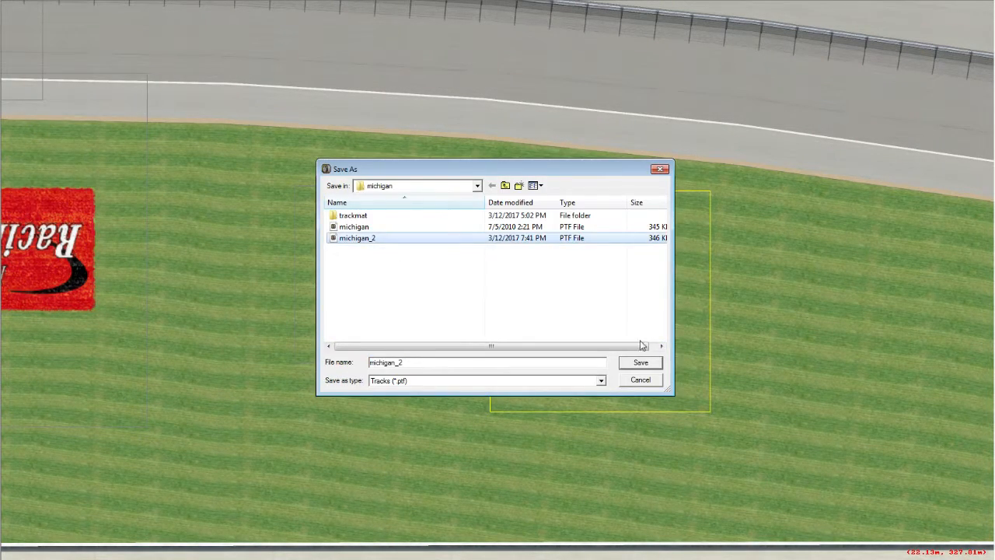
click(640, 362)
click(533, 283)
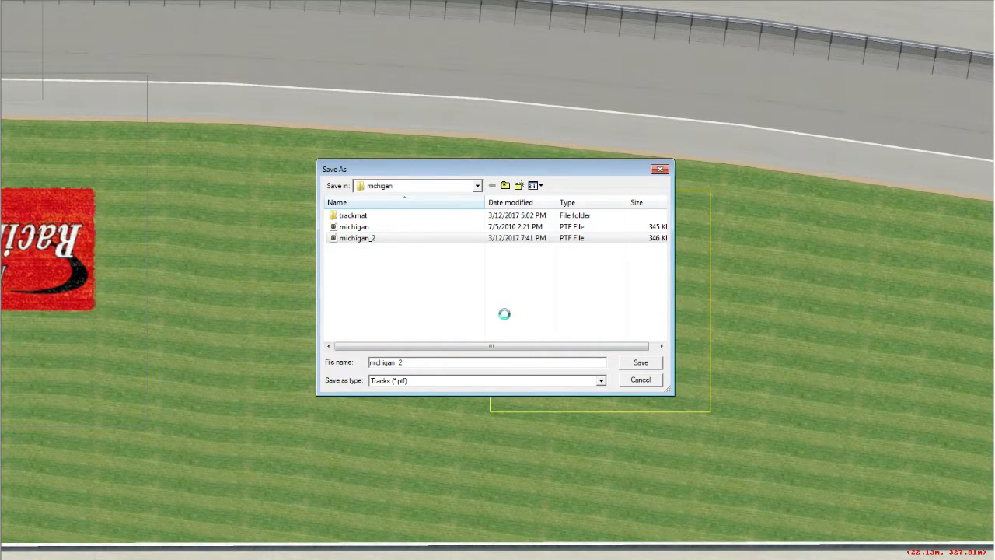
click(11, 3)
click(54, 35)
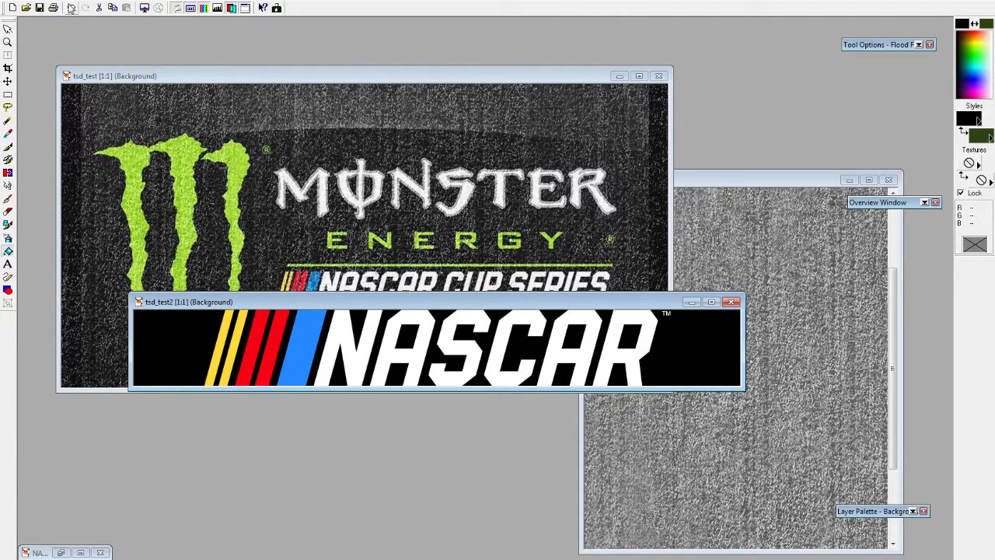
Step: Switch to Paint Shop Pro, undo the layer merge in tsd_test2, and hide its black background Layer2 after toggling the Merged layer
click(72, 7)
mouse_move(876, 513)
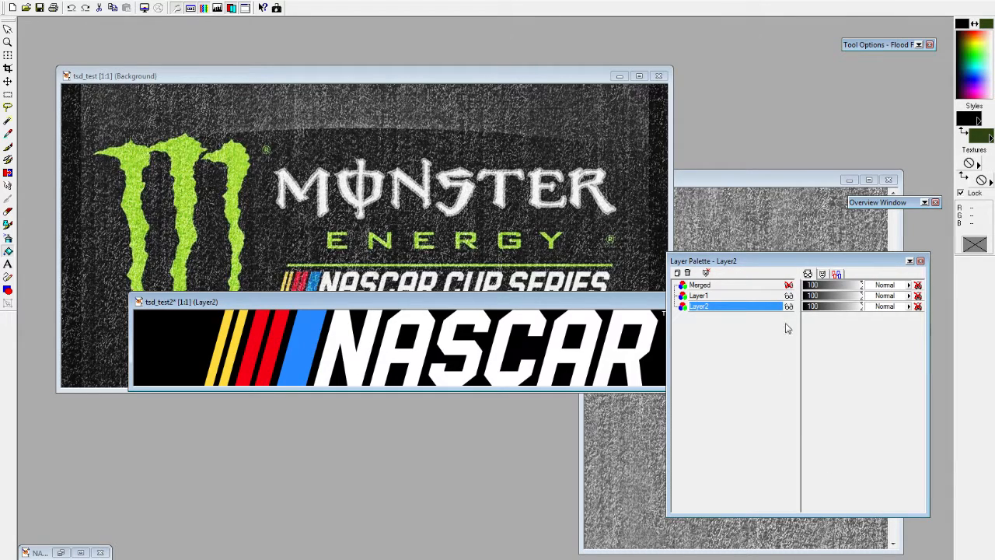
click(789, 285)
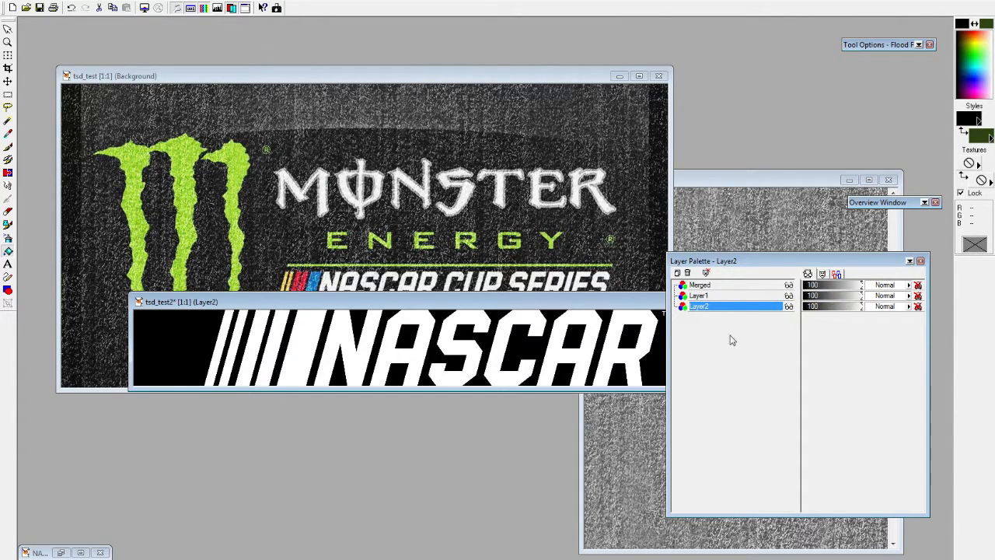
click(789, 285)
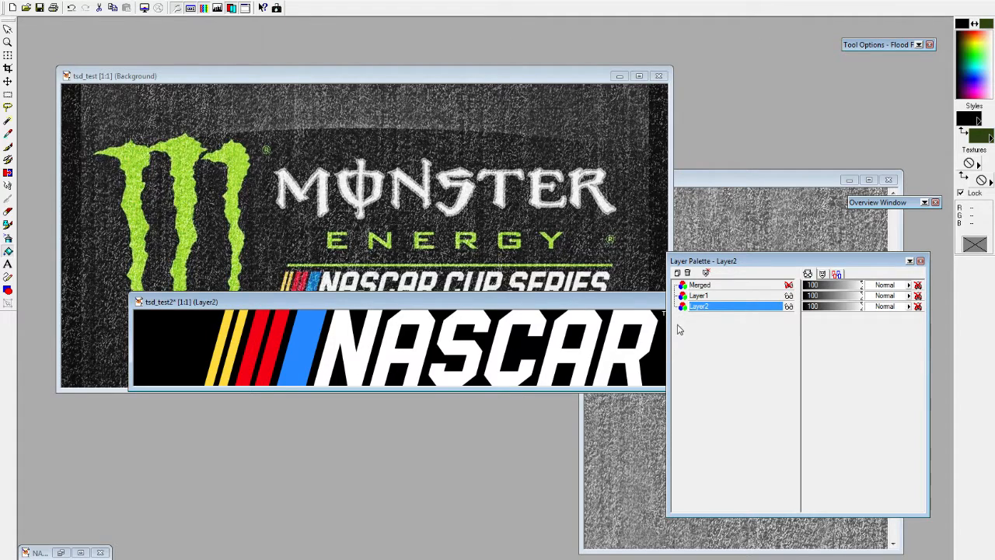
click(789, 306)
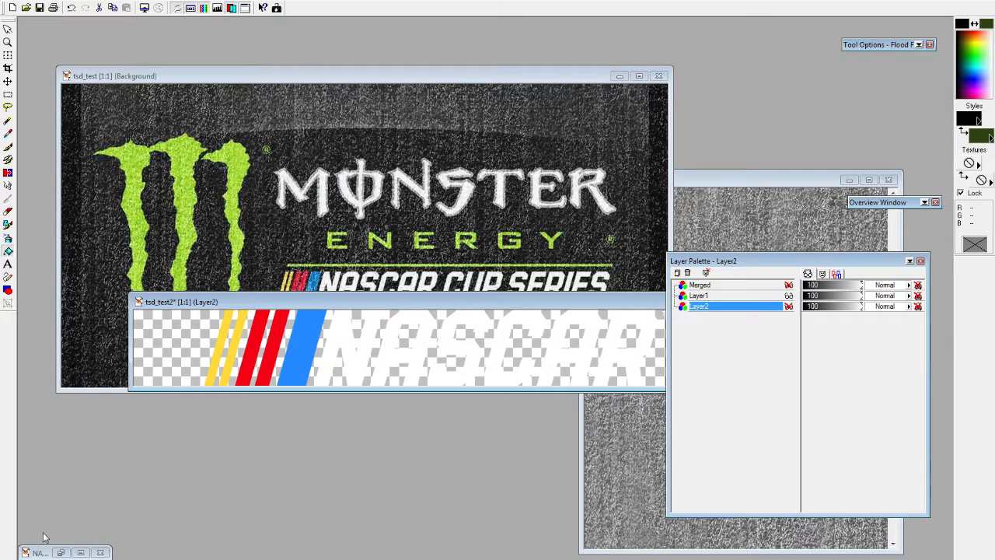
Step: Restore the minimized NASCAR_2017 image, place it below the Monster Energy image, and bring the tsd_test2 image to the front
click(60, 552)
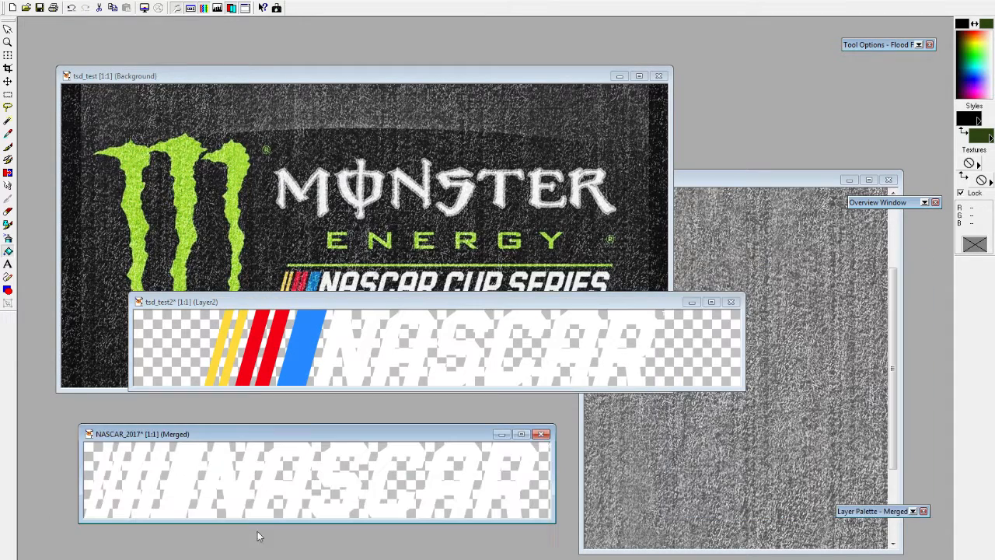
drag(303, 434, 319, 340)
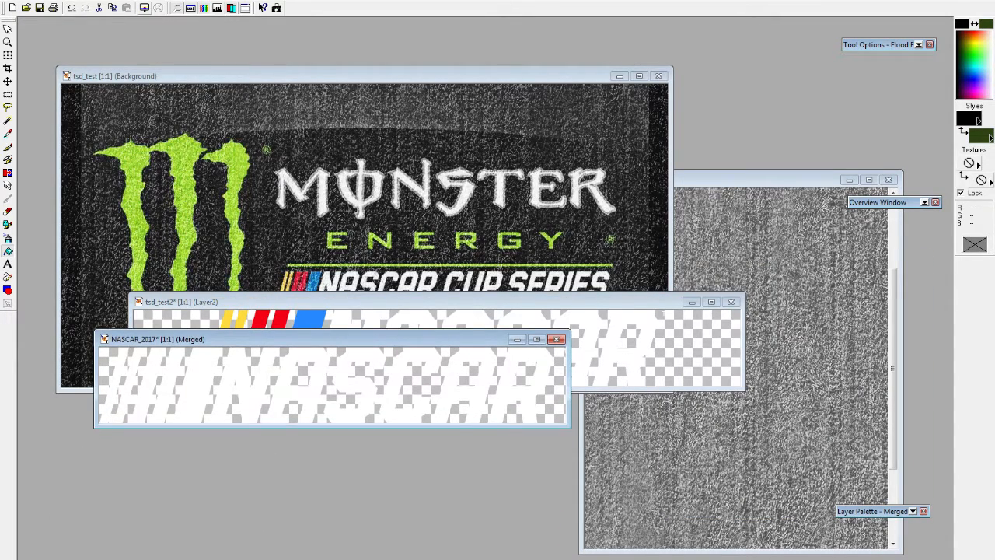
click(160, 3)
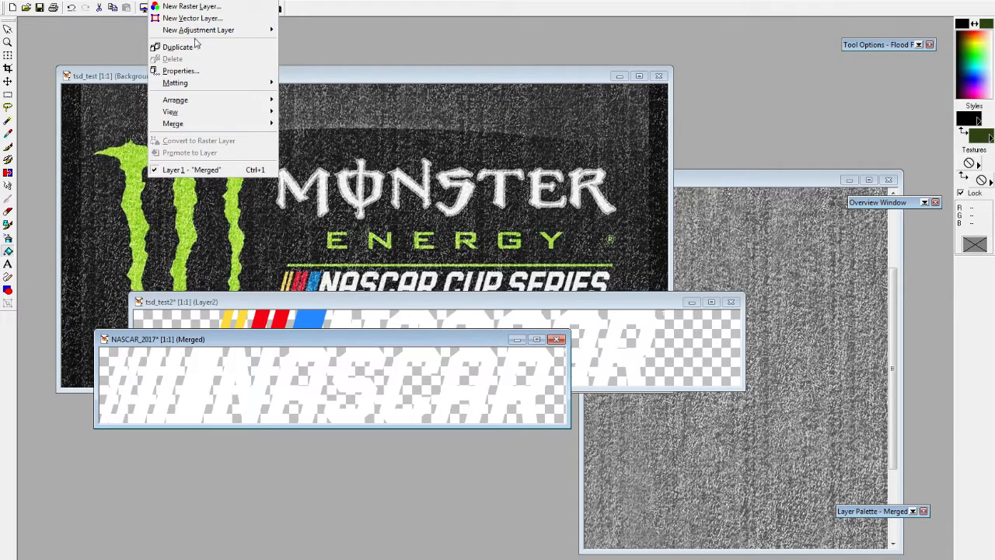
mouse_move(199, 31)
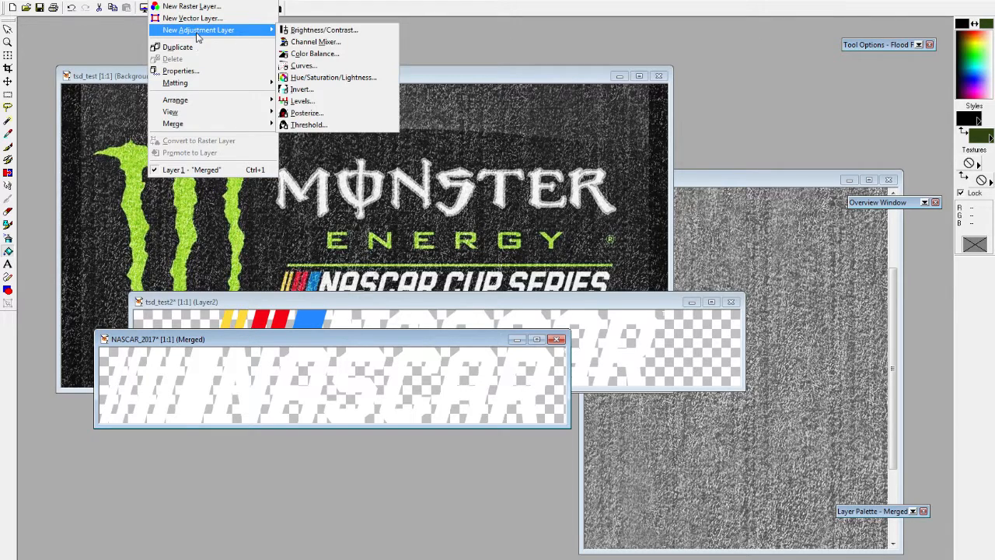
click(464, 81)
click(328, 404)
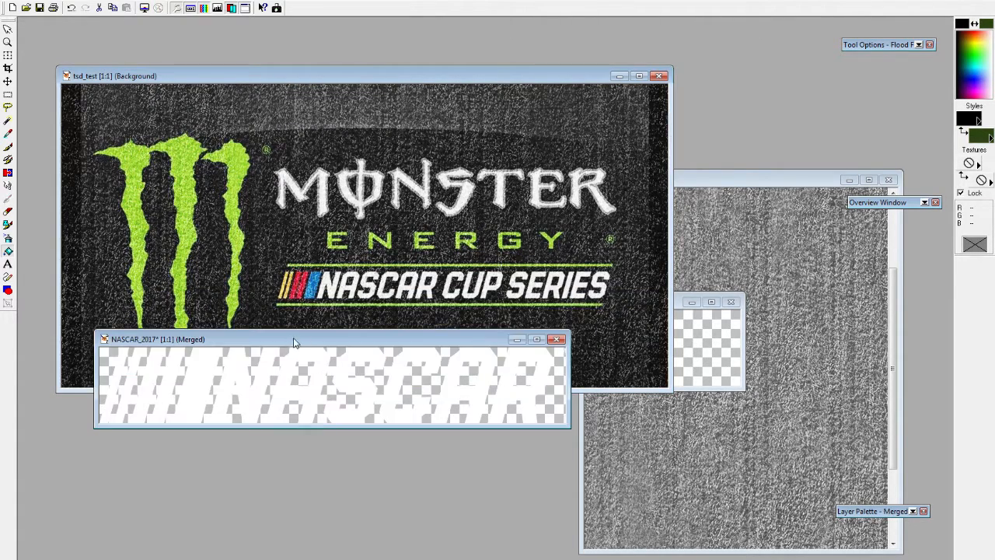
drag(297, 344, 311, 400)
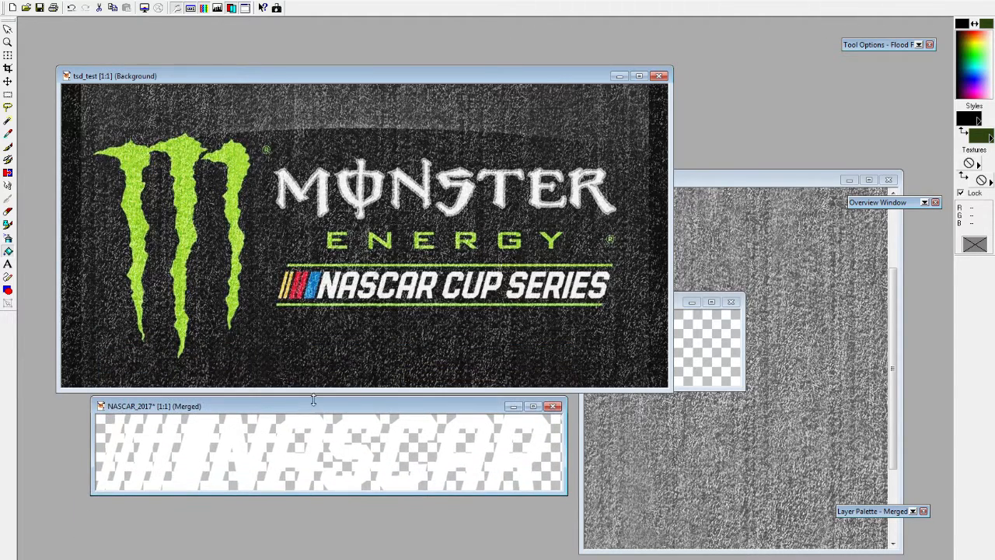
click(744, 364)
drag(294, 306, 272, 243)
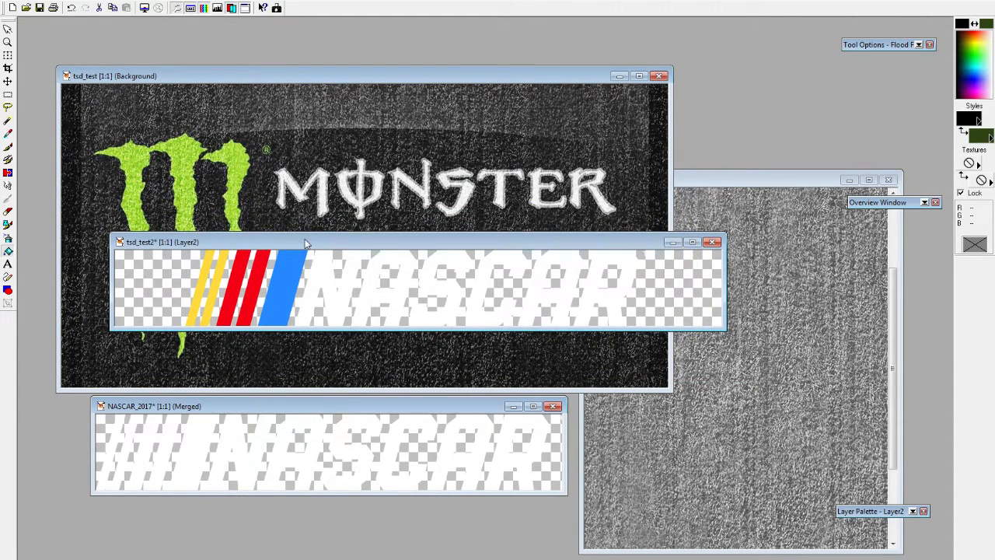
Step: Show Layer2 and the white Merged layer in tsd_test2 and flatten all layers into a white logo on black
mouse_move(888, 511)
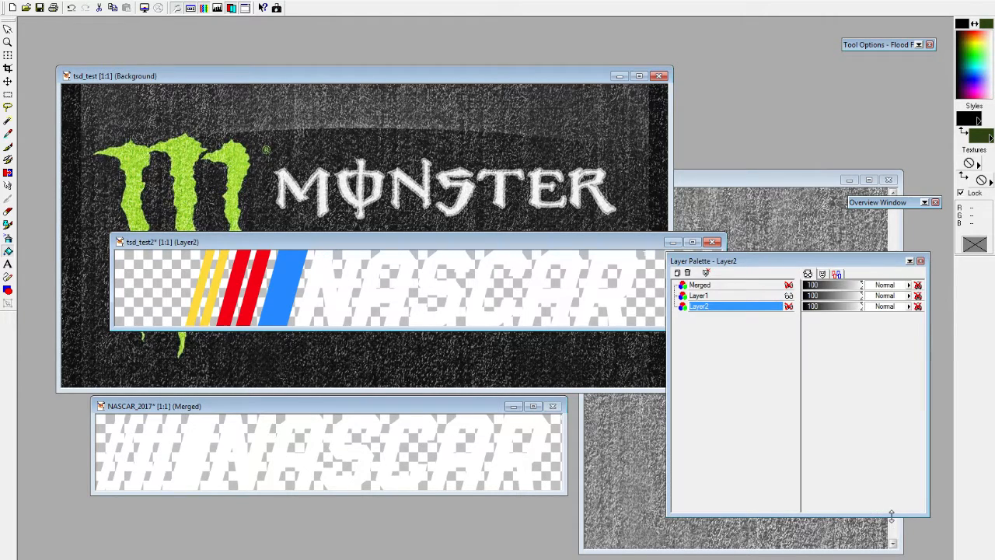
drag(788, 307, 790, 287)
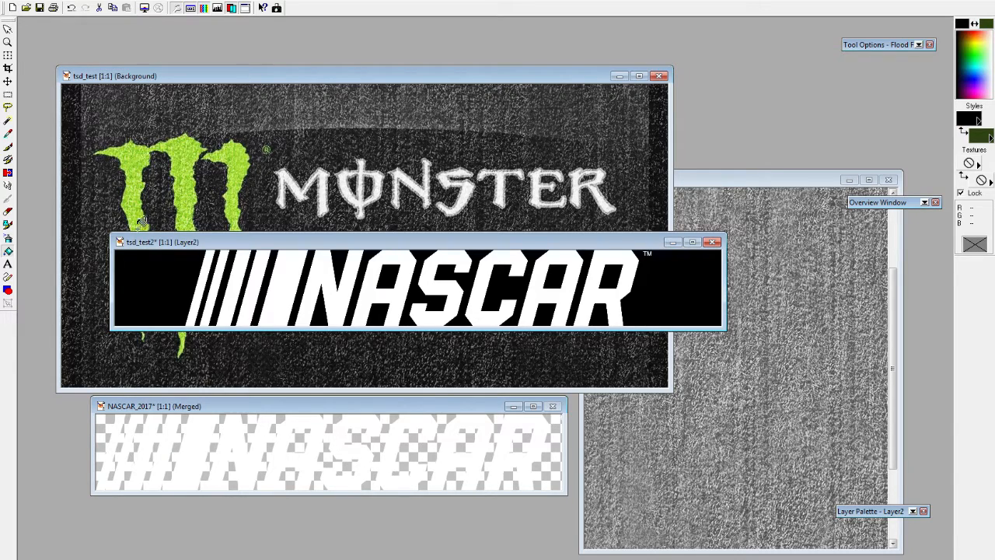
click(8, 95)
click(162, 6)
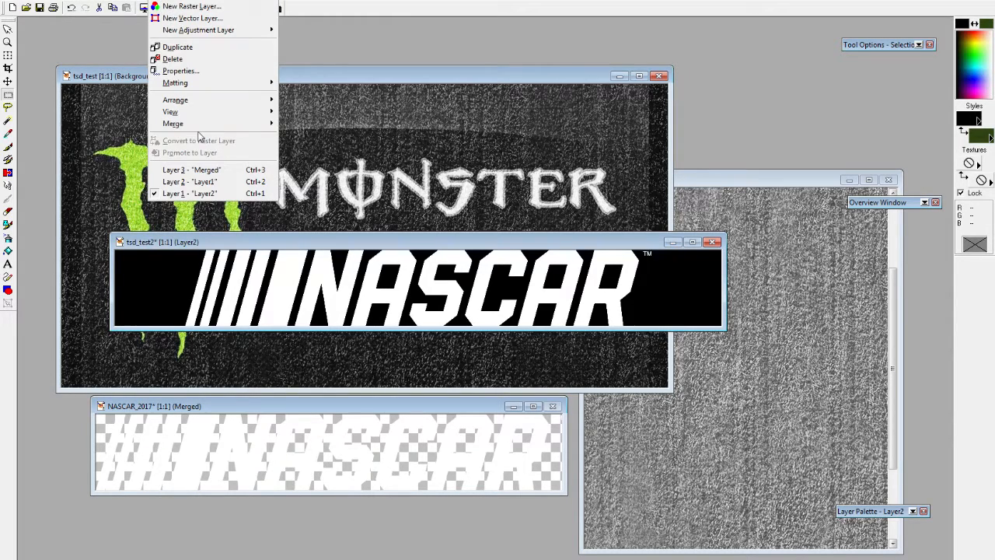
mouse_move(188, 124)
click(319, 123)
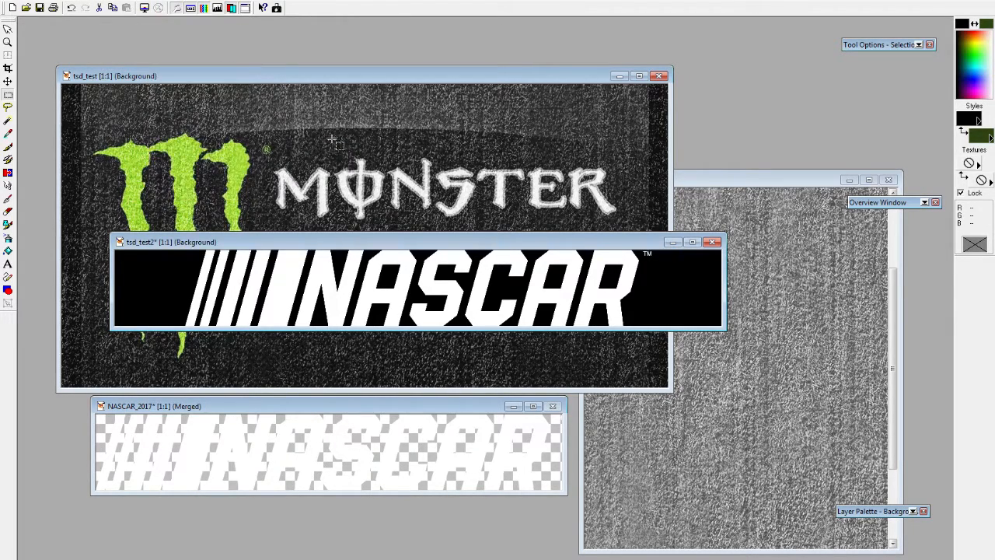
Step: Decrease the tsd_test2 image's color depth to 16 colors with the Optimized Median Cut palette and Nearest color reduction
click(145, 7)
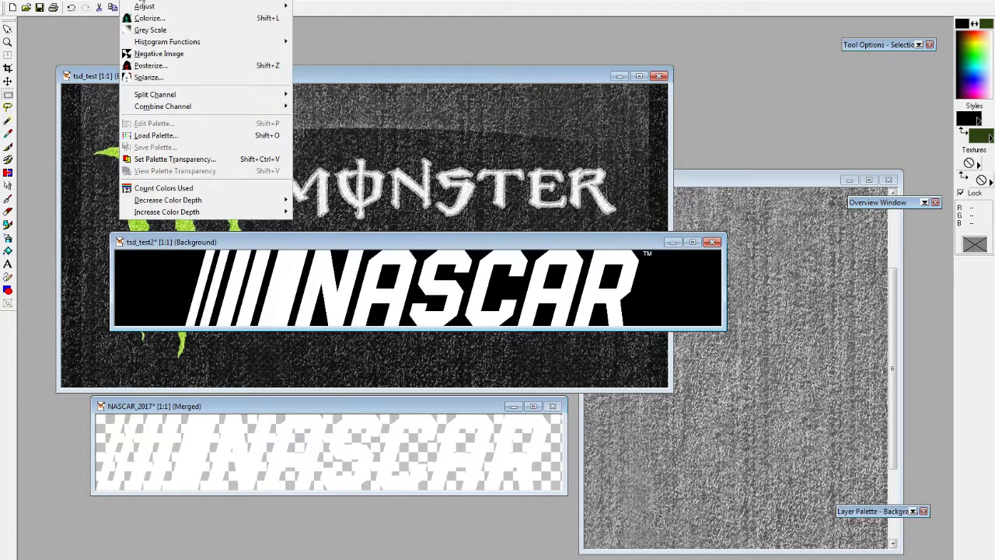
mouse_move(153, 202)
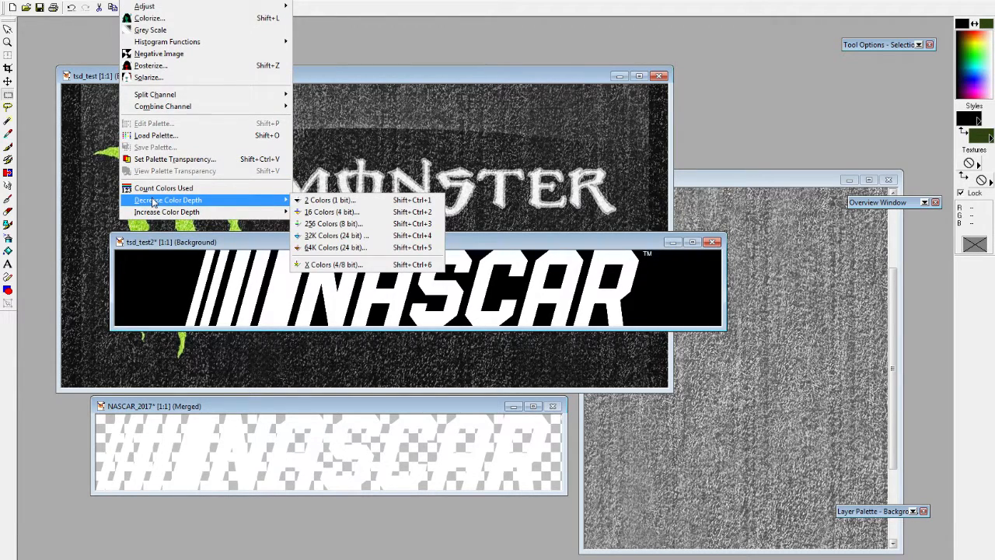
click(333, 212)
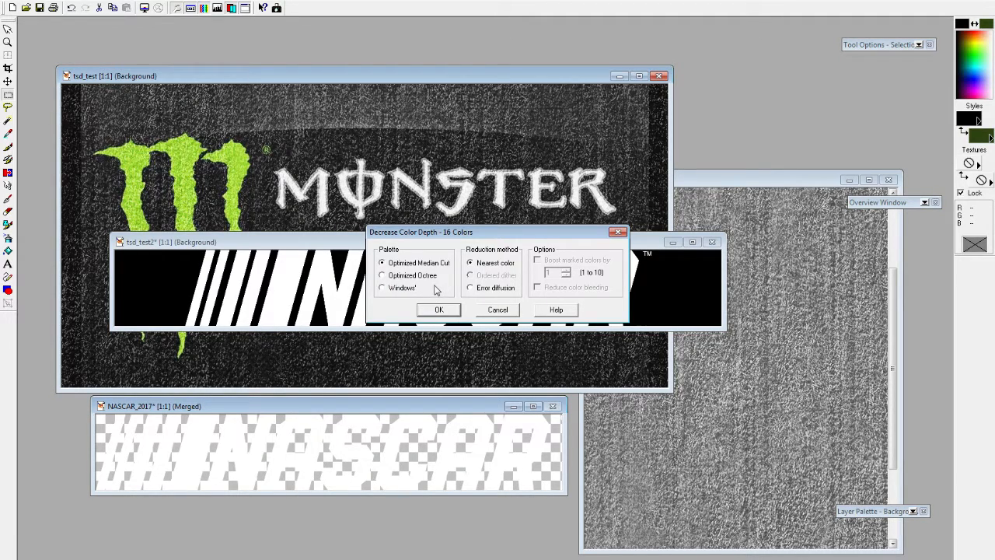
click(432, 309)
drag(465, 233, 423, 321)
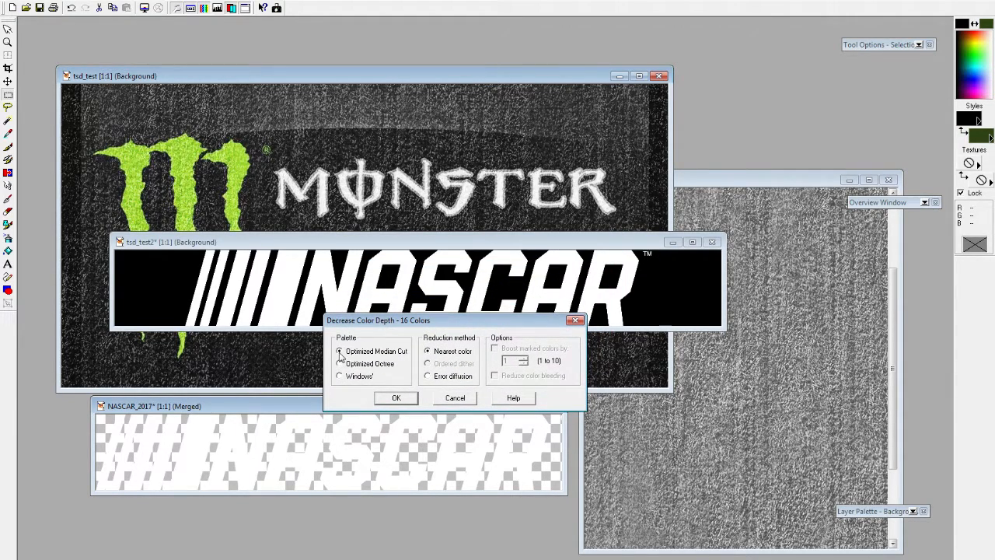
click(395, 398)
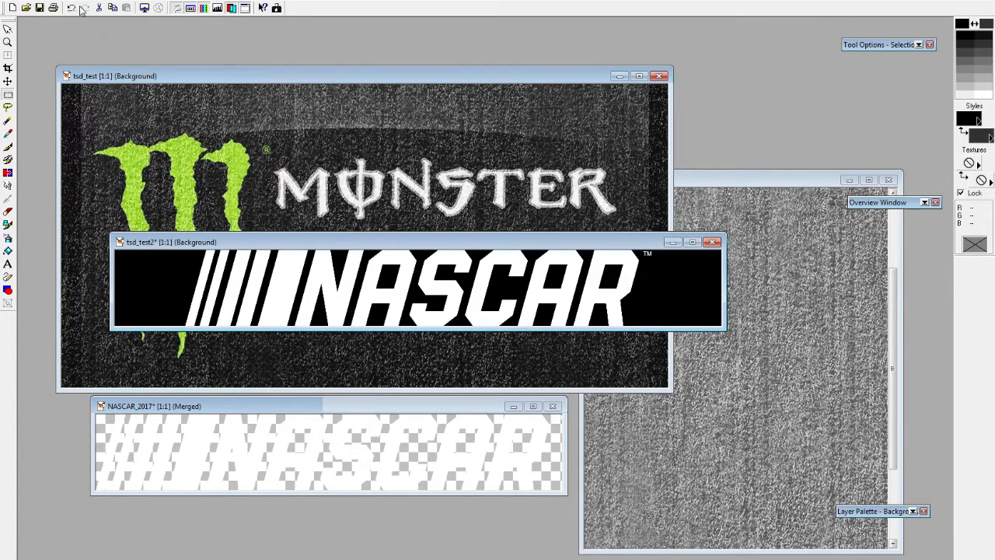
Step: Save the white-on-black NASCAR mask to the Desktop as a Windows bitmap named tsd_test2_ti
click(10, 2)
click(32, 83)
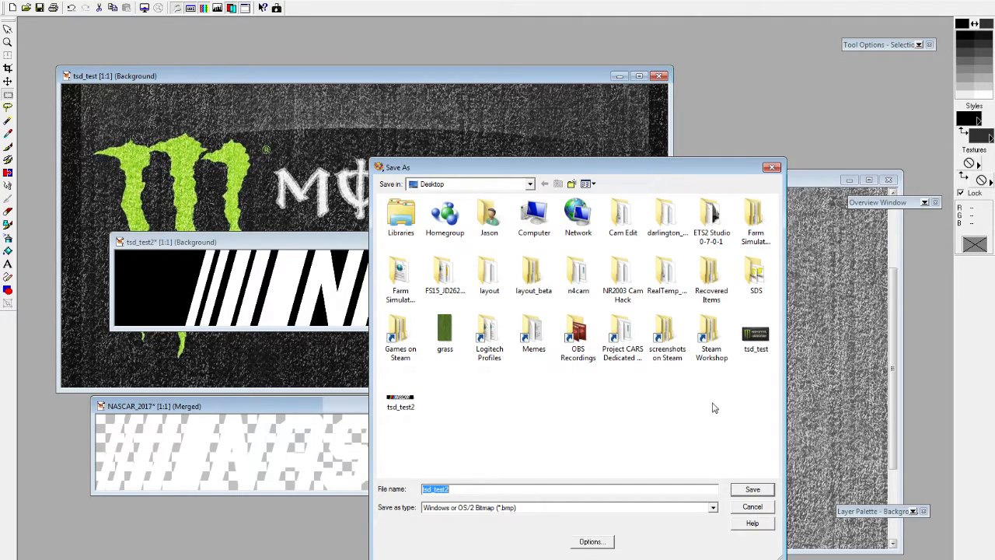
click(410, 412)
click(474, 488)
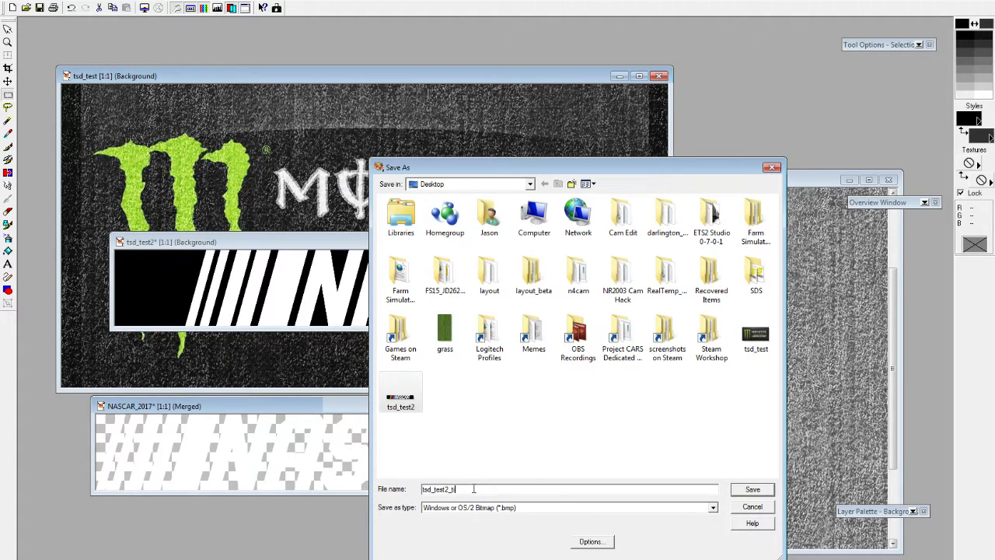
click(753, 489)
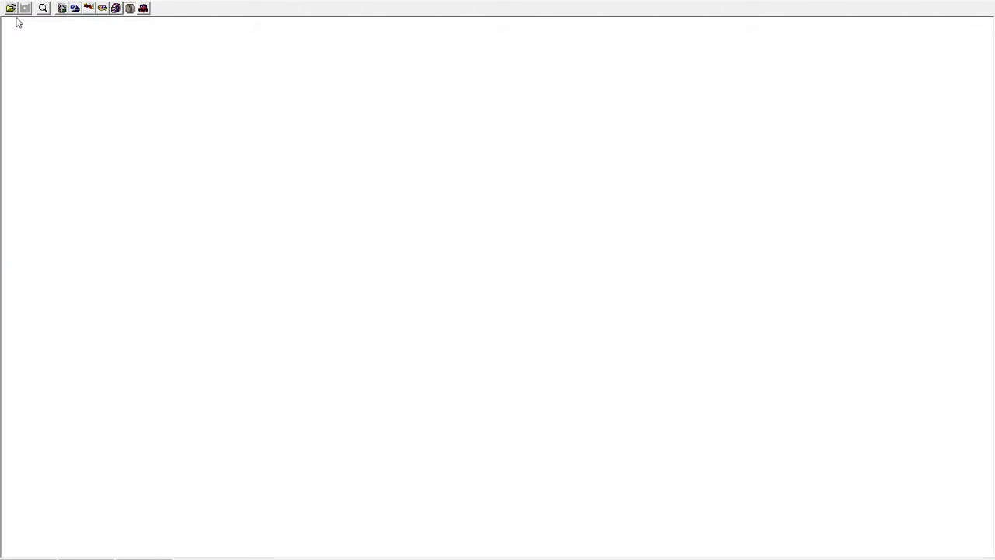
Step: Switch to WinMip2 and open the tsd_test2 bitmap from the Desktop
click(11, 8)
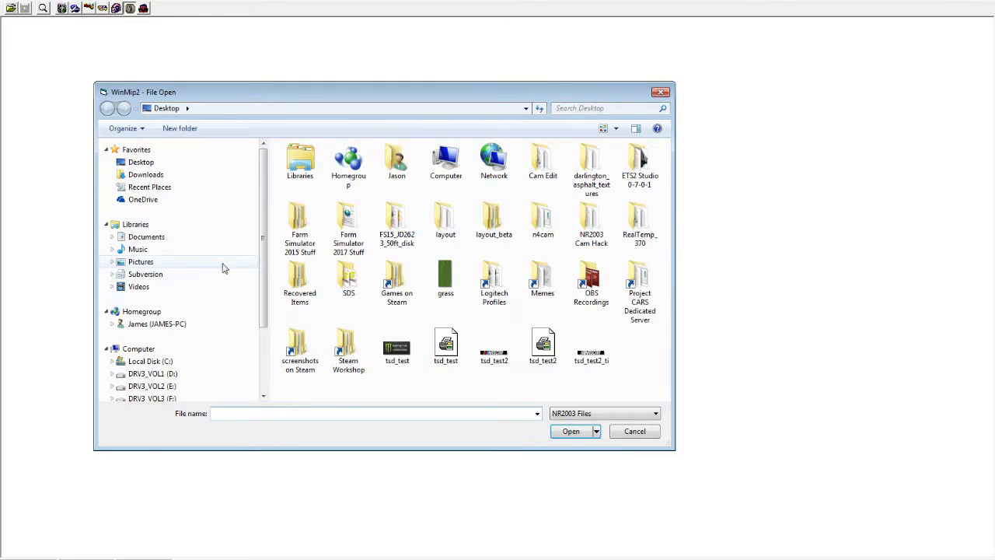
click(502, 363)
click(567, 430)
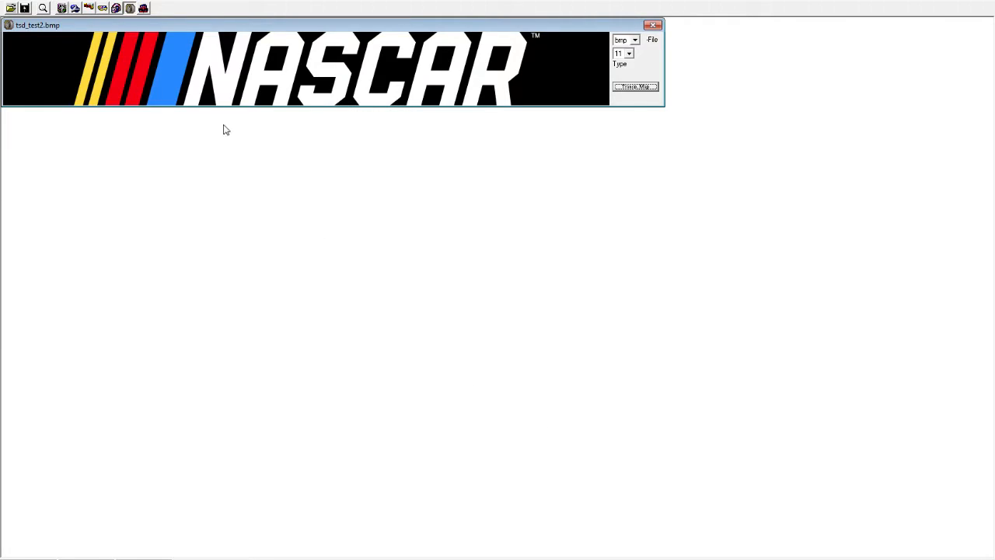
Step: Compare the NASCAR image with its transparency map, ending on the color image
click(635, 88)
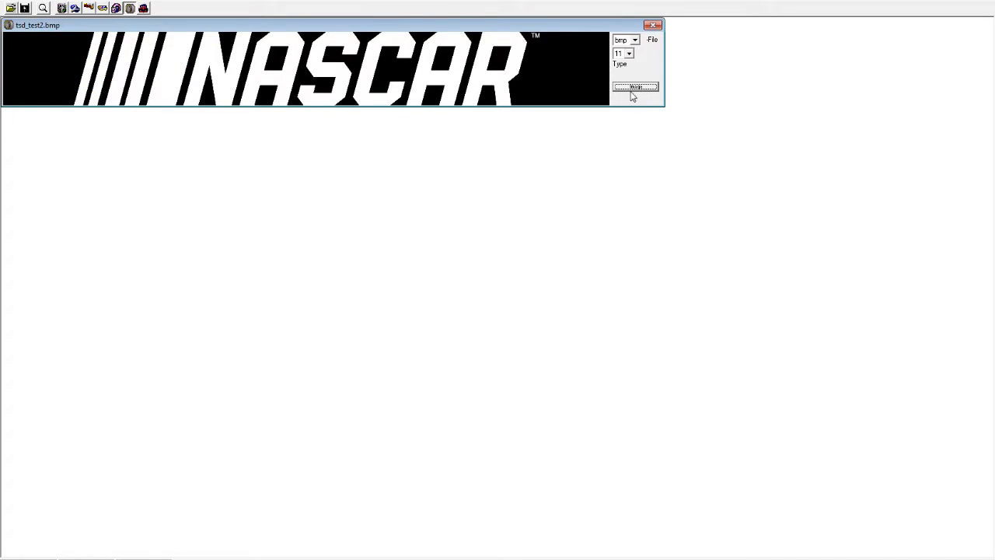
click(636, 88)
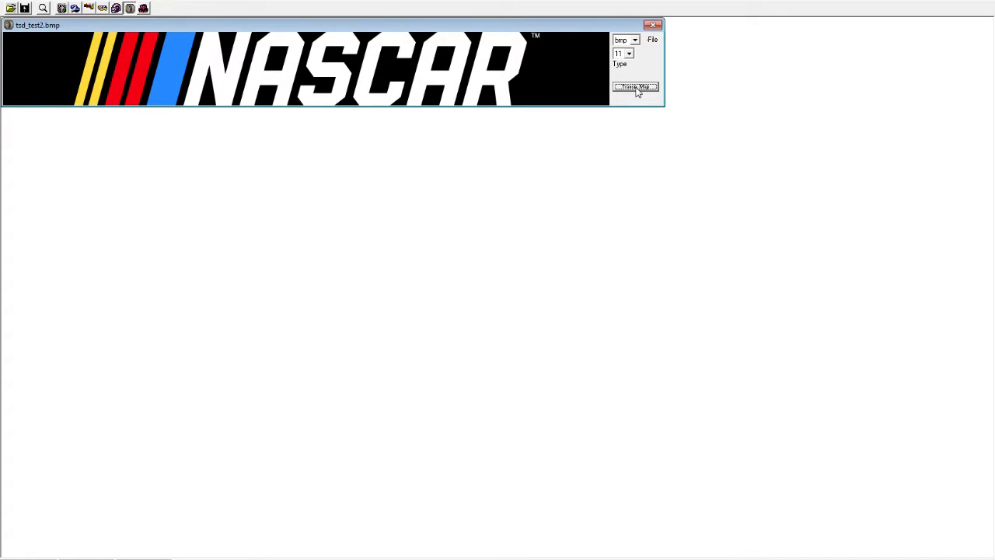
click(636, 88)
click(636, 88)
click(635, 87)
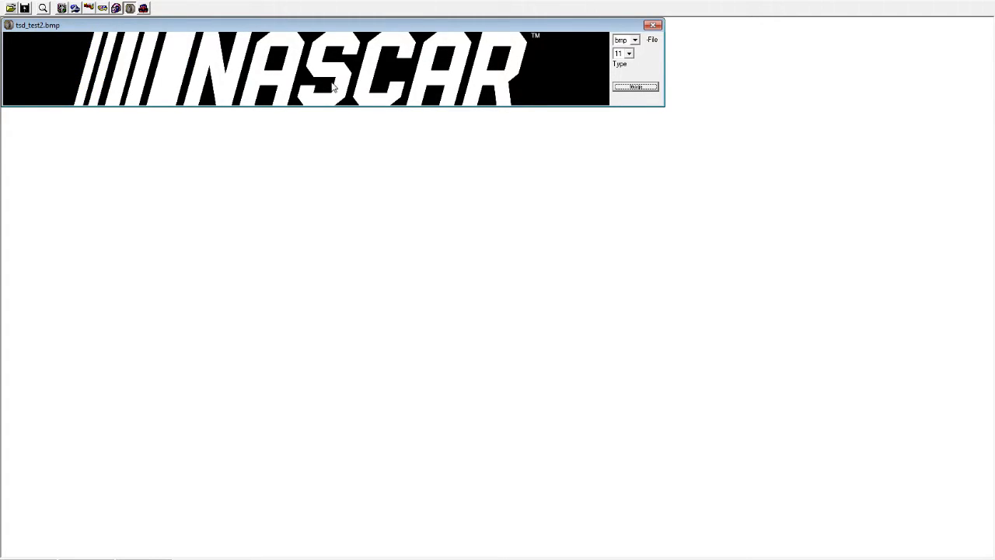
click(636, 88)
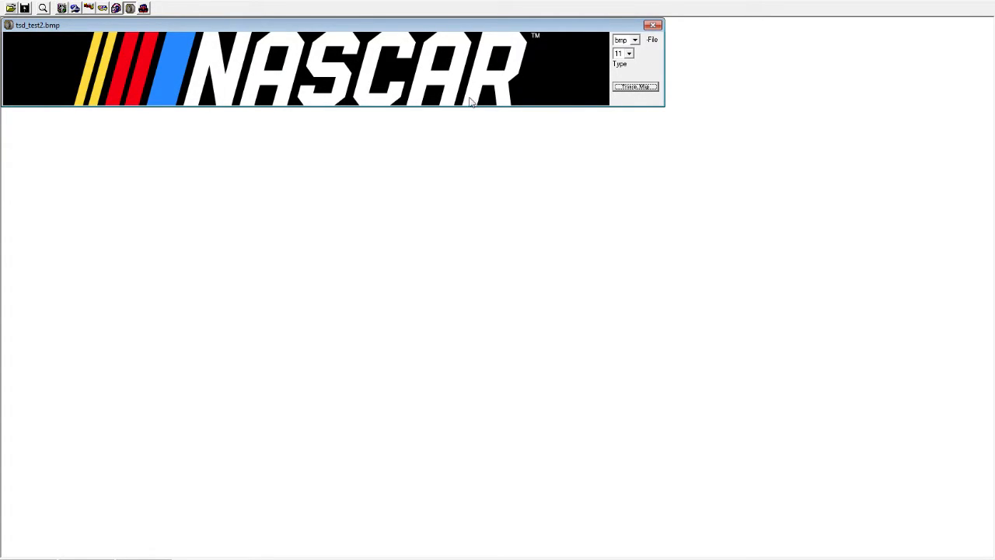
Step: Change the tsd_test2 image's file type to mip and set its priority to 4
click(634, 40)
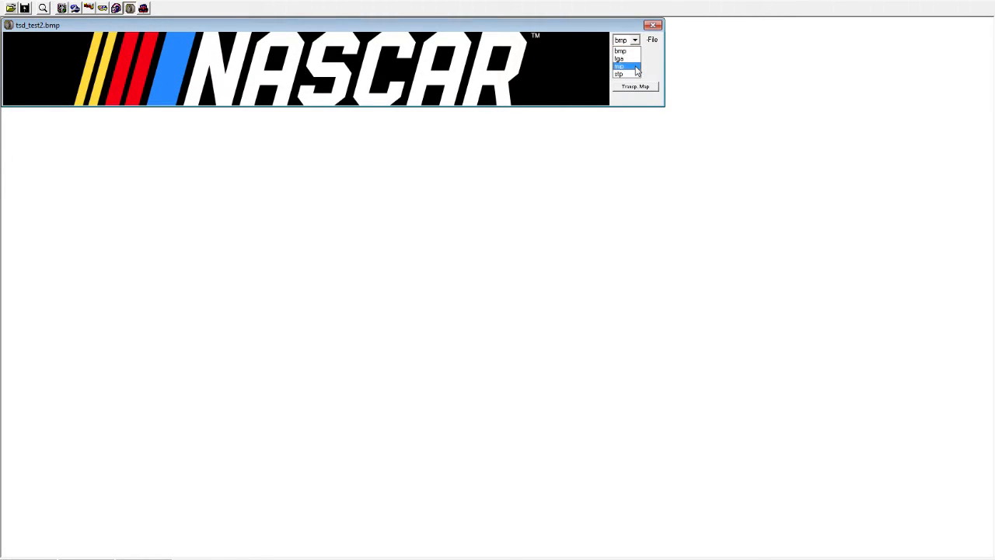
click(635, 68)
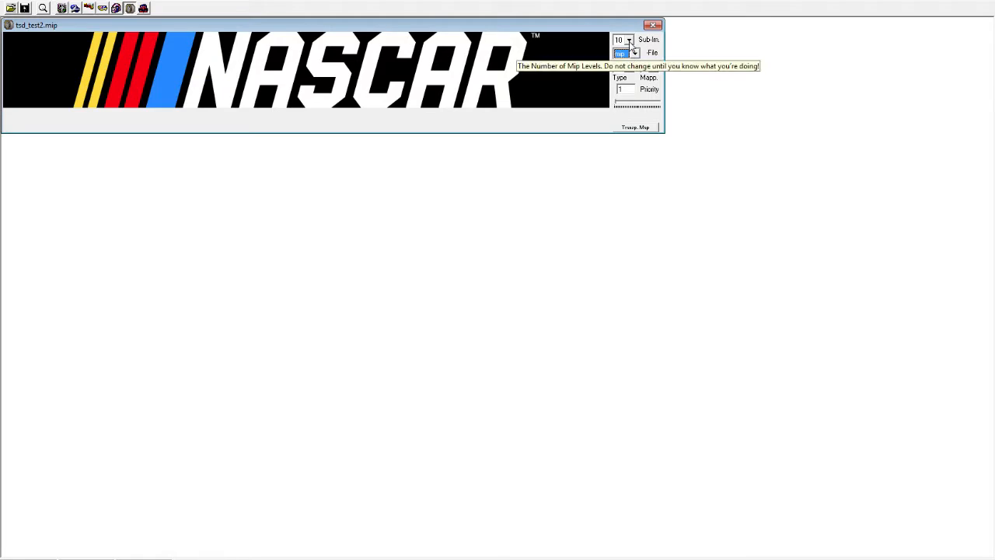
click(621, 107)
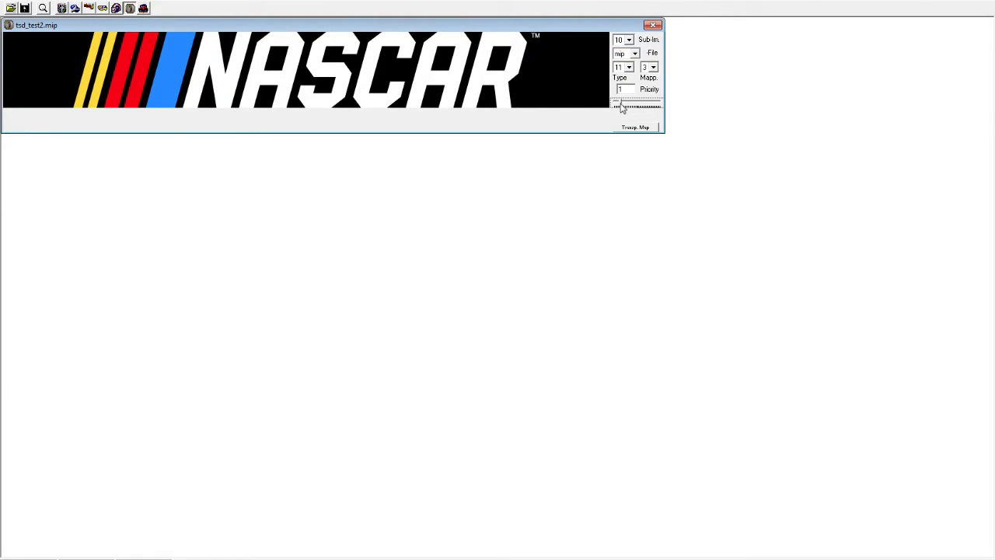
drag(622, 111, 619, 106)
Step: Save the texture to the Desktop as tsd_test2.mip, replacing the existing file, and close the image
click(7, 1)
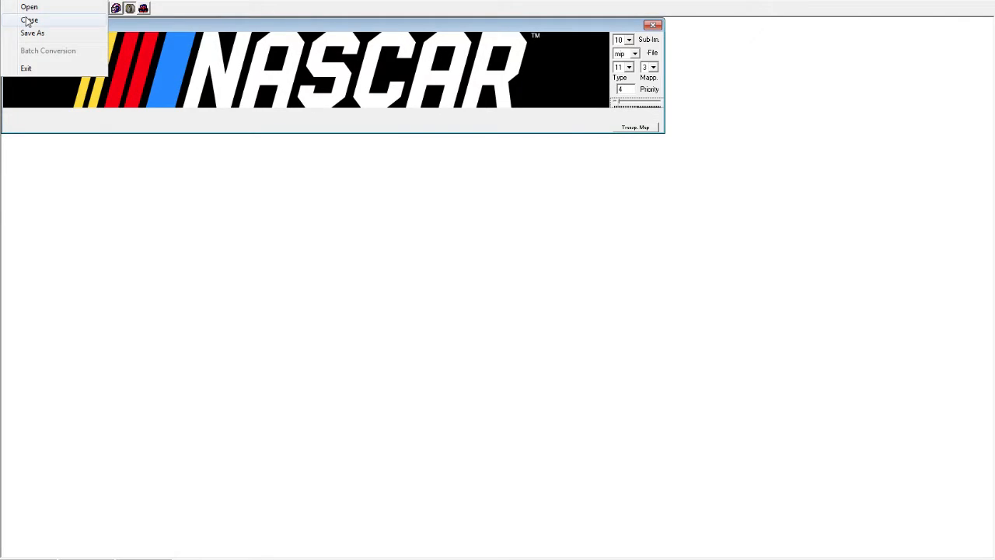
click(39, 35)
click(232, 401)
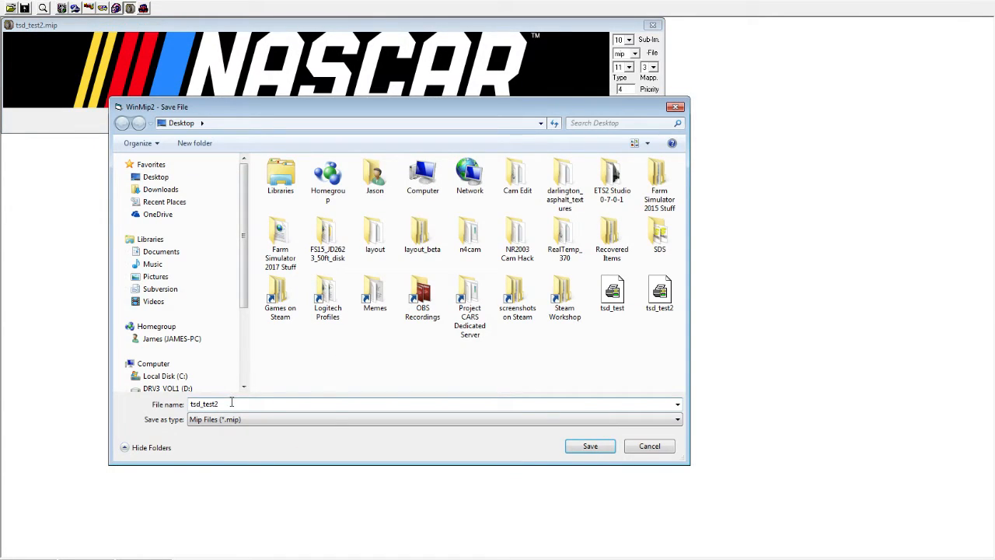
click(574, 445)
click(482, 321)
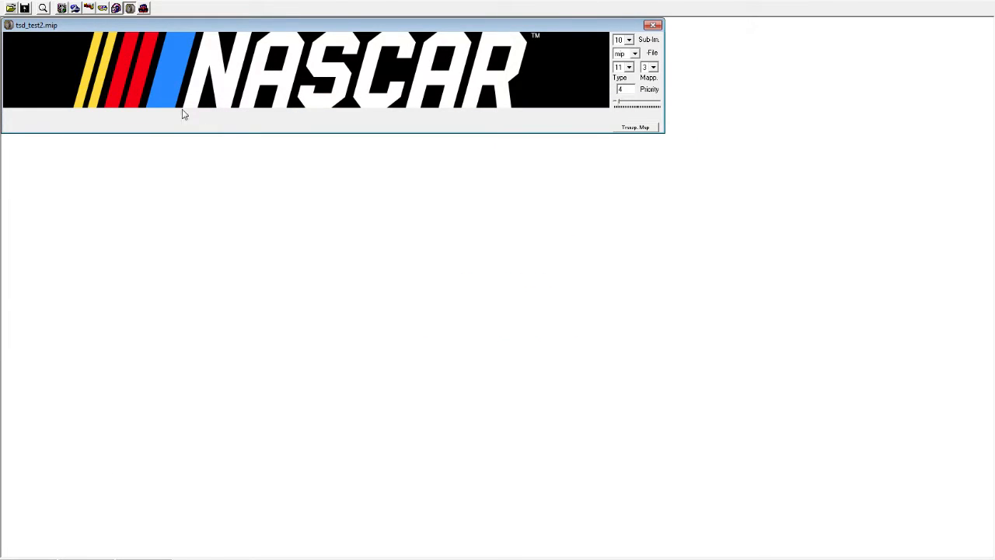
click(12, 1)
click(25, 21)
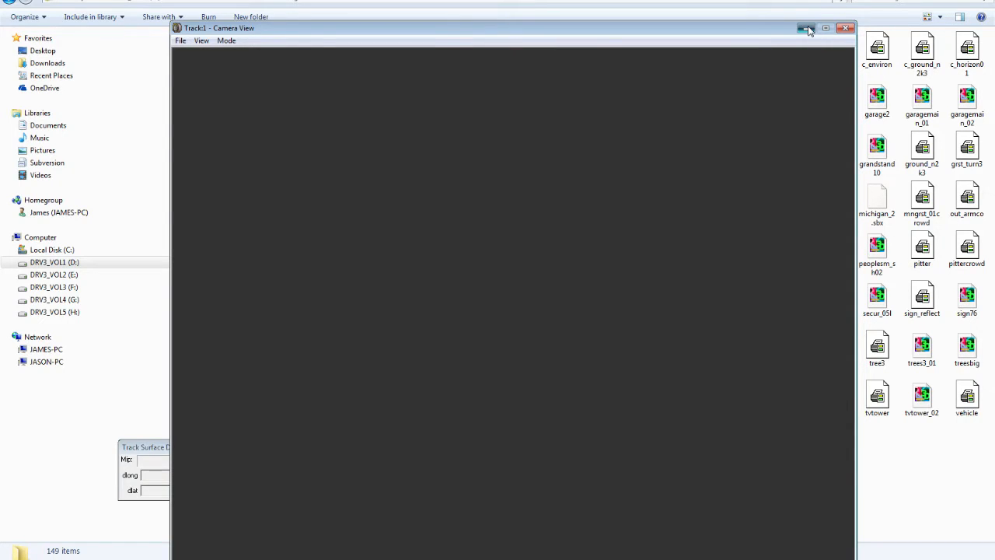
Step: Minimize the Camera View and track folder windows, and group the tsd_test2_ti bitmap and tsd_test2 mip with the other tsd files on the desktop
click(813, 26)
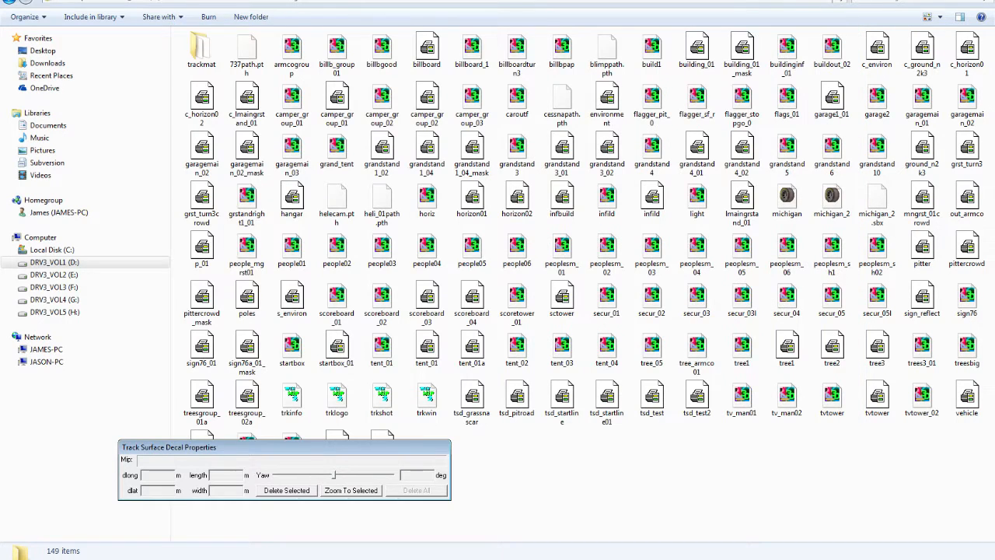
click(939, 0)
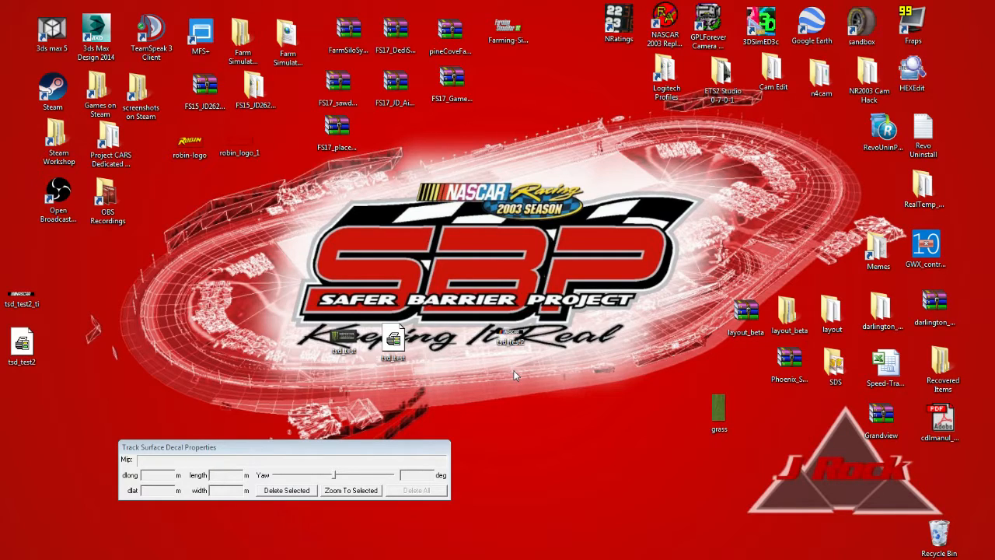
drag(533, 402, 571, 334)
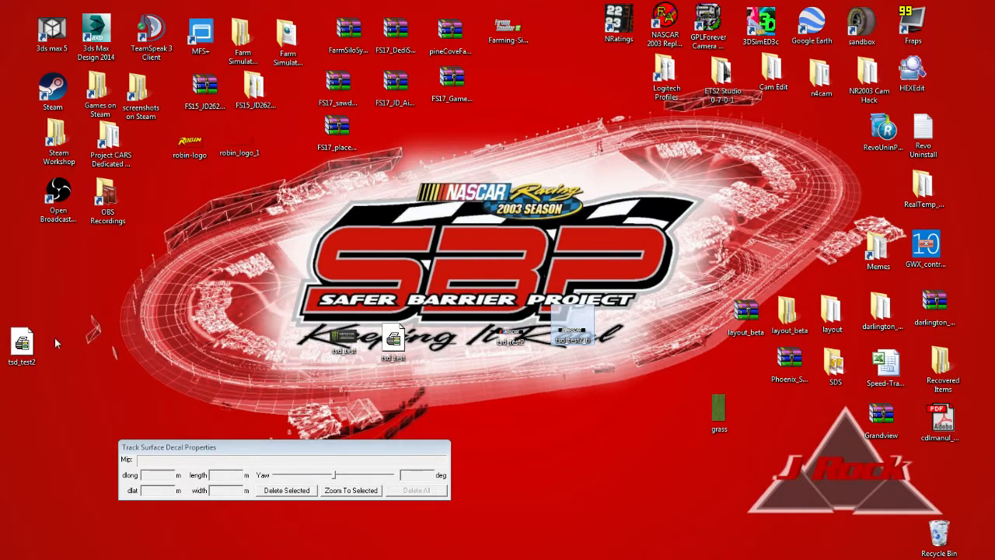
drag(23, 342, 451, 356)
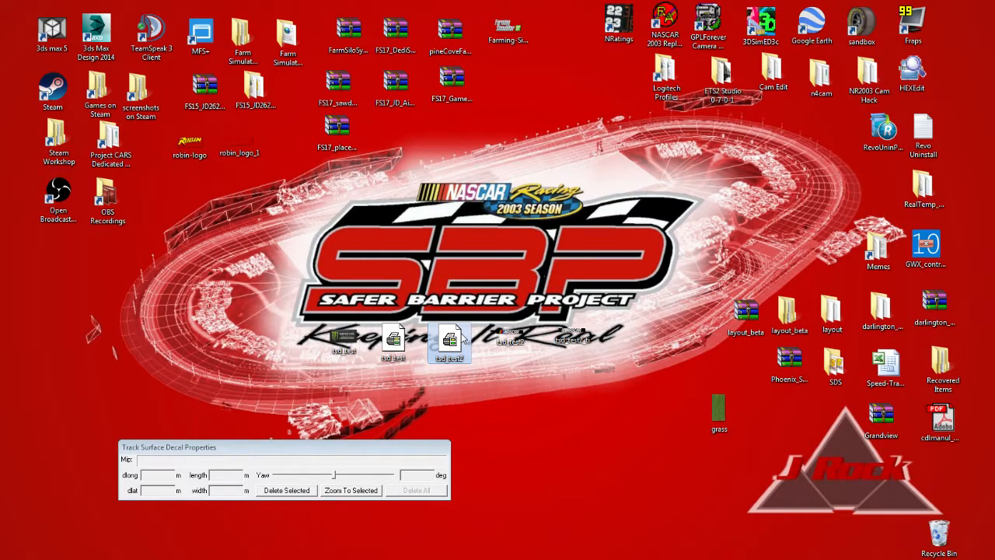
click(416, 388)
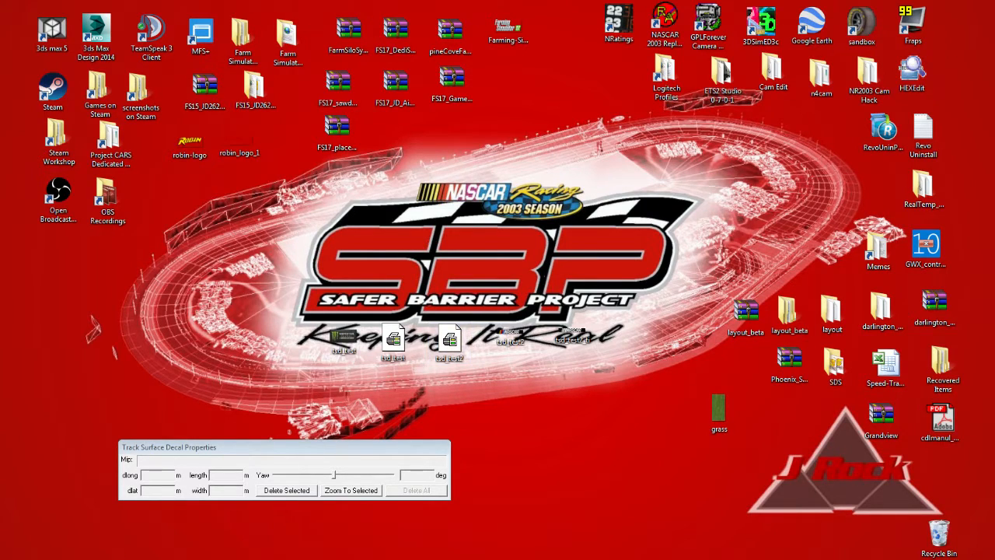
Step: Copy the tsd_test2 mip from the desktop into the michigan track folder, replacing the existing file
click(87, 557)
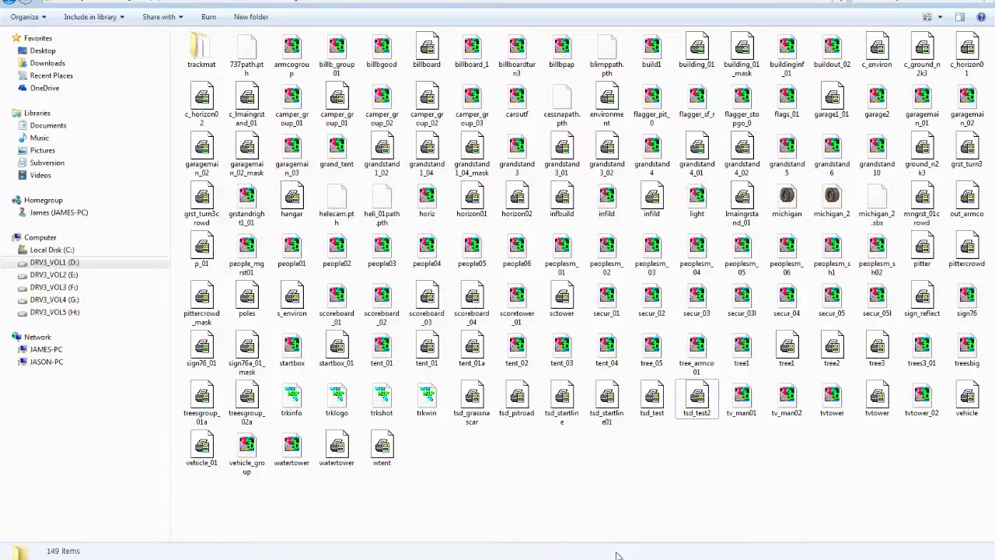
click(704, 410)
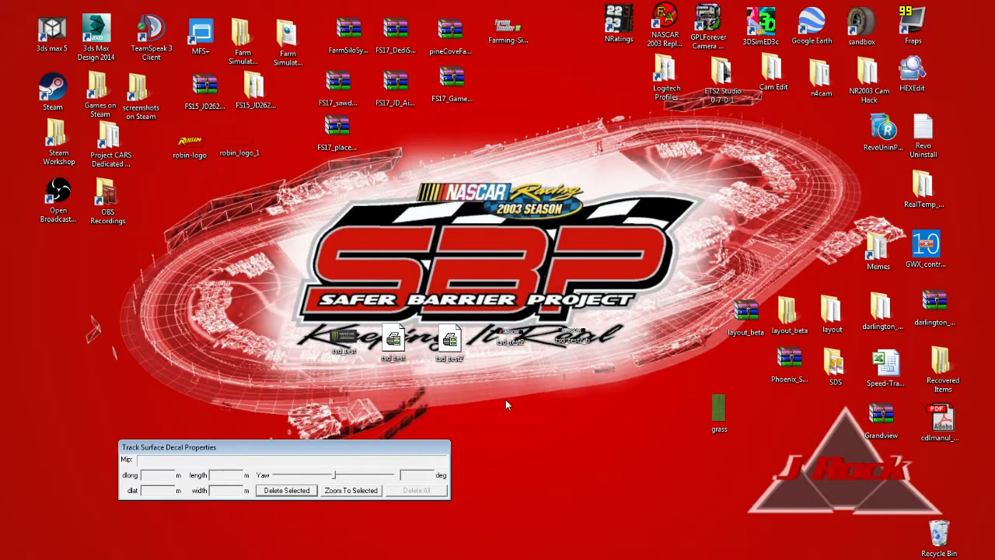
right_click(454, 343)
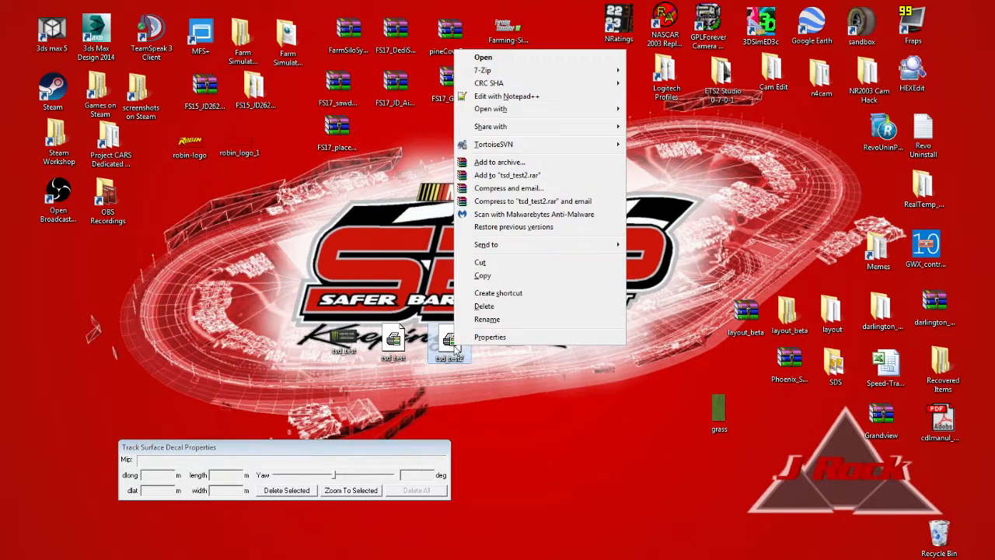
click(498, 293)
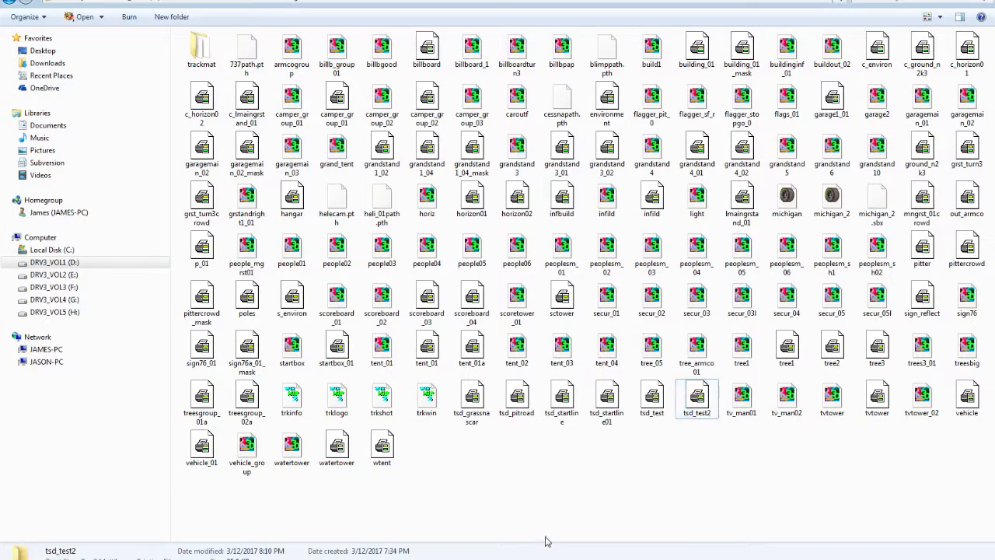
right_click(546, 337)
click(574, 418)
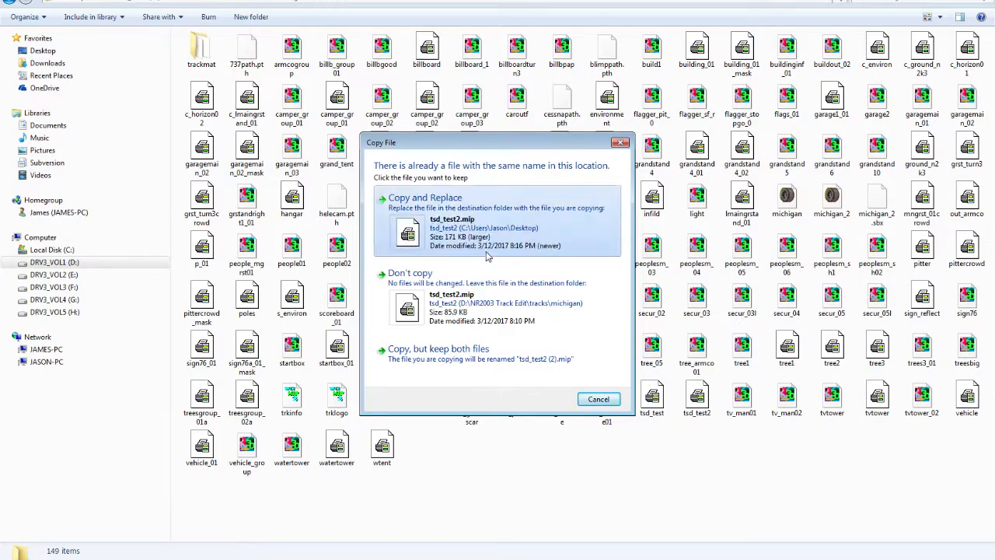
click(407, 233)
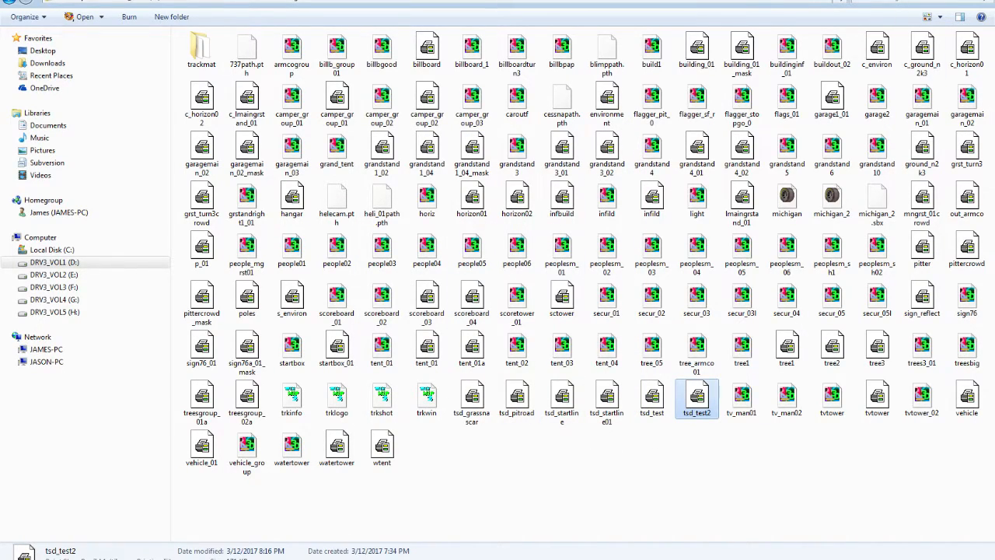
Step: Switch to the track editor and open the michigan_2 track
click(322, 559)
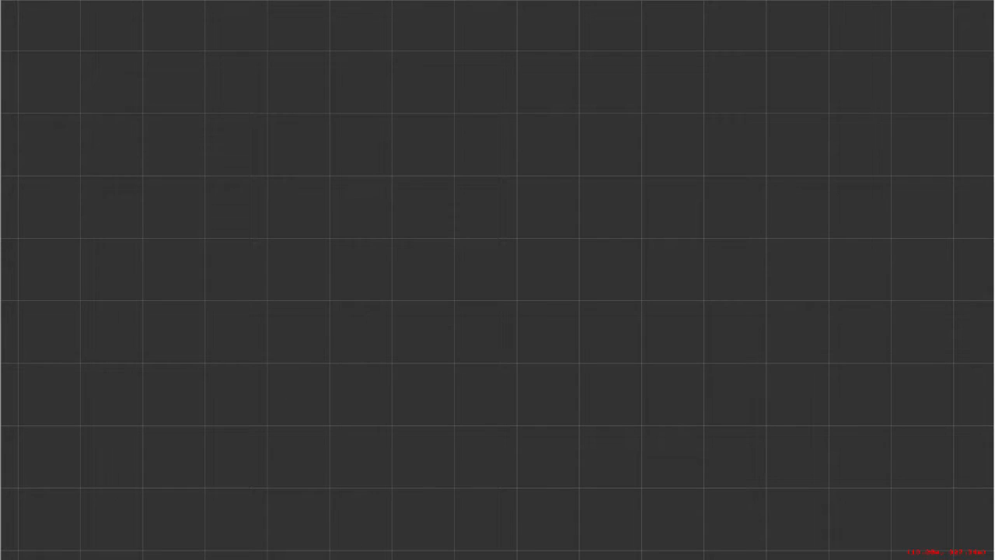
click(14, 3)
click(36, 22)
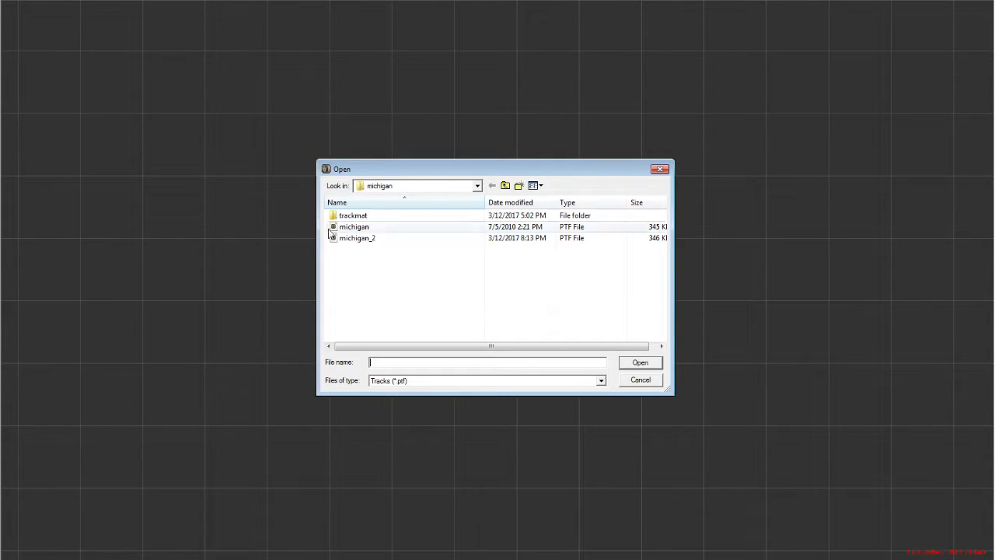
click(393, 239)
click(648, 362)
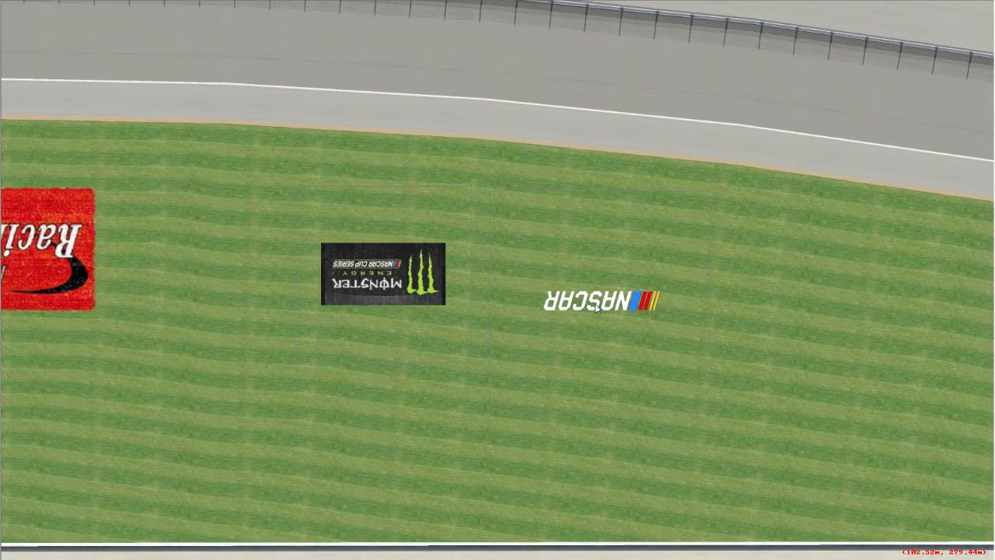
Step: Open the Camera View in slew mode and fly to the infield NASCAR decal to examine its lettering on the grass
click(329, 521)
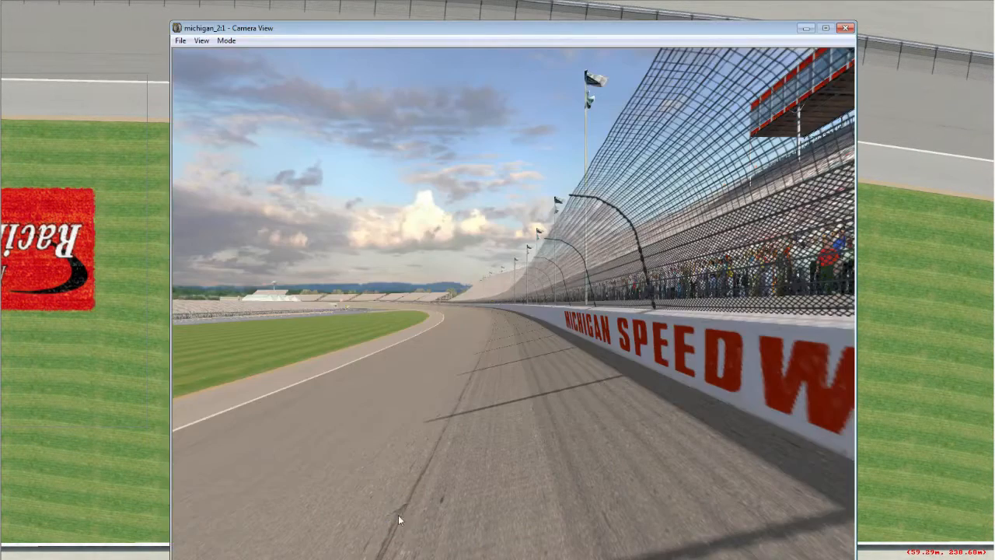
click(228, 43)
click(236, 54)
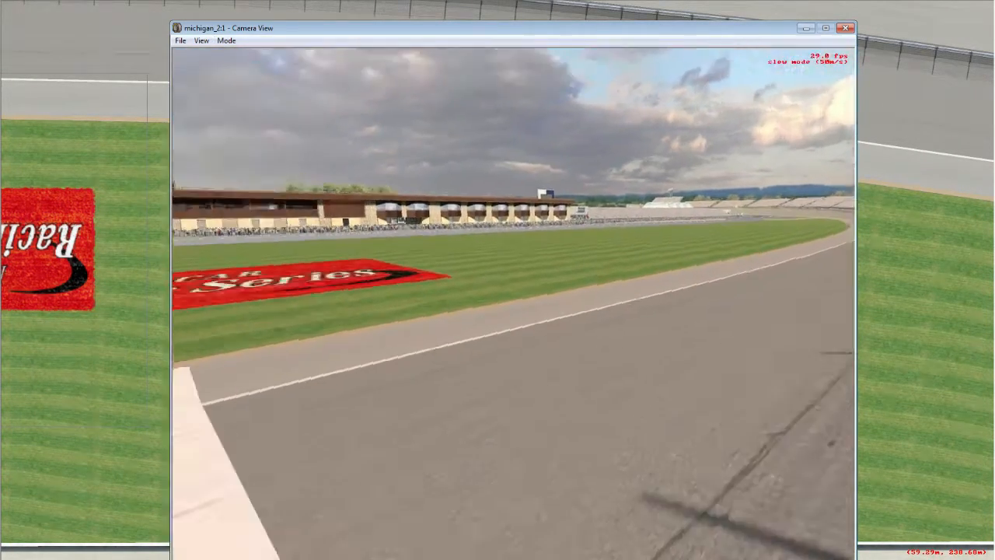
key(w)
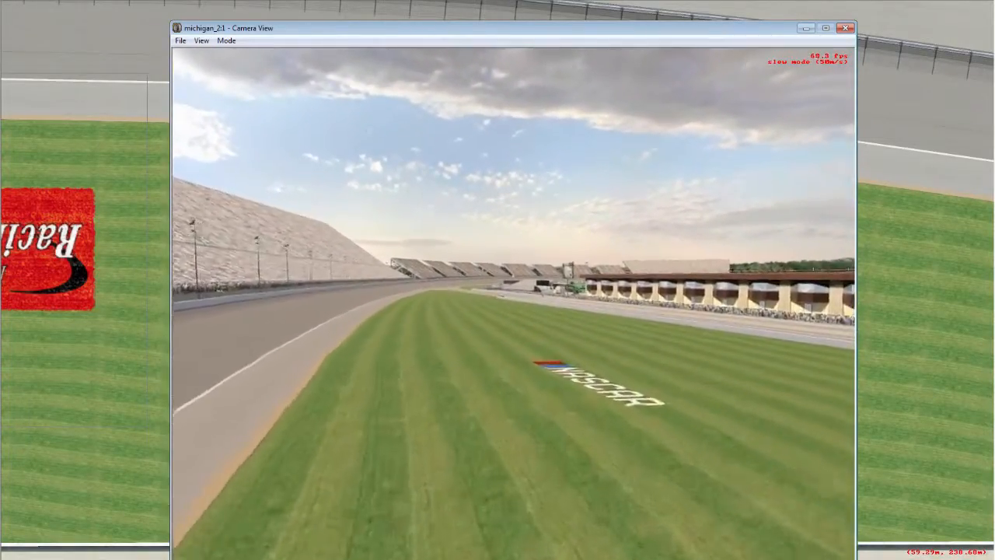
key(w)
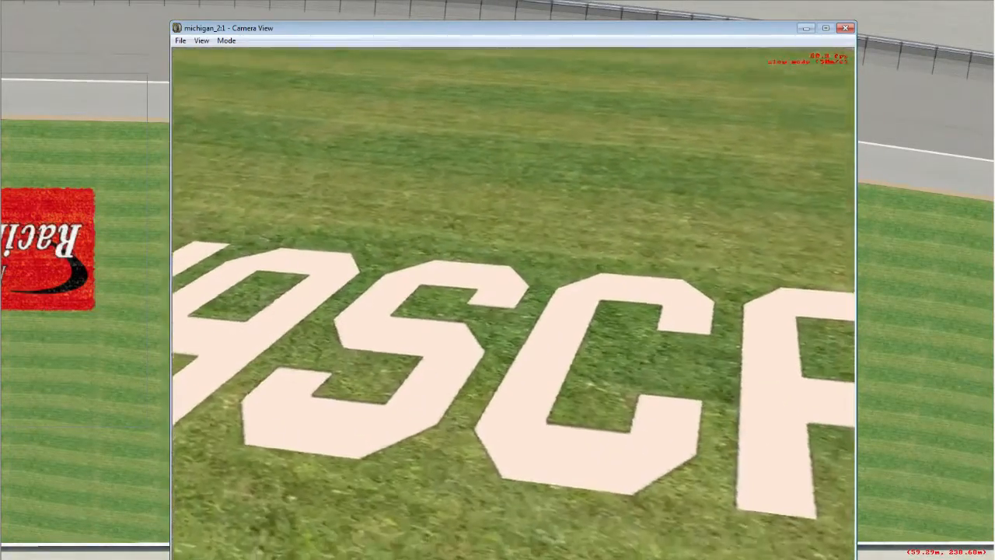
key(s)
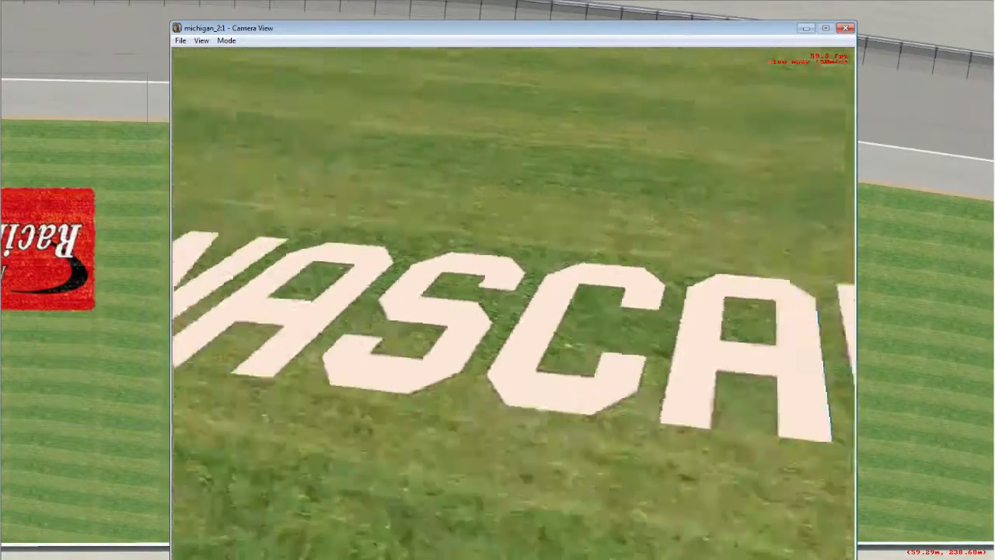
Step: Examine the full NASCAR decal and its edges against the infield grass from near and far distances in the Camera View
key(s)
key(w)
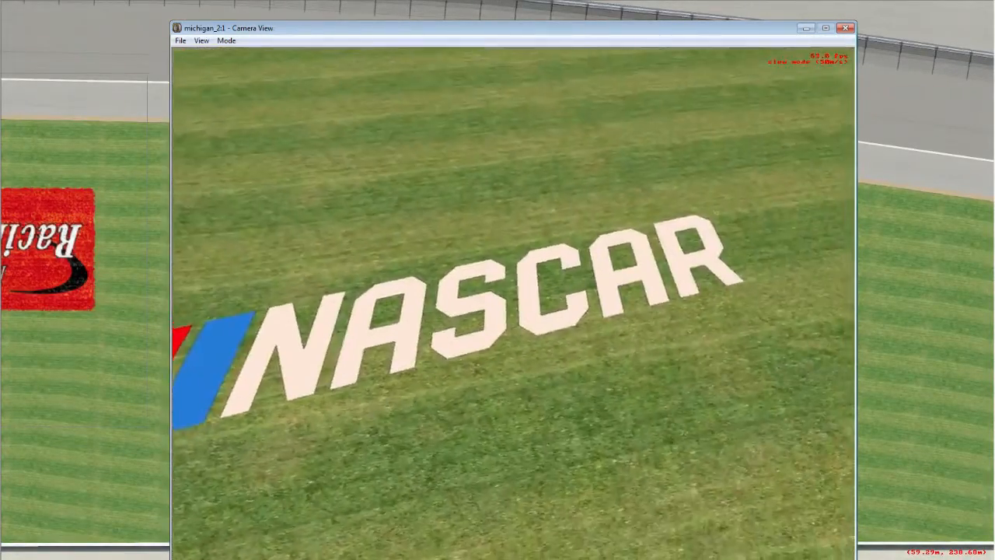
key(s)
key(w)
key(s)
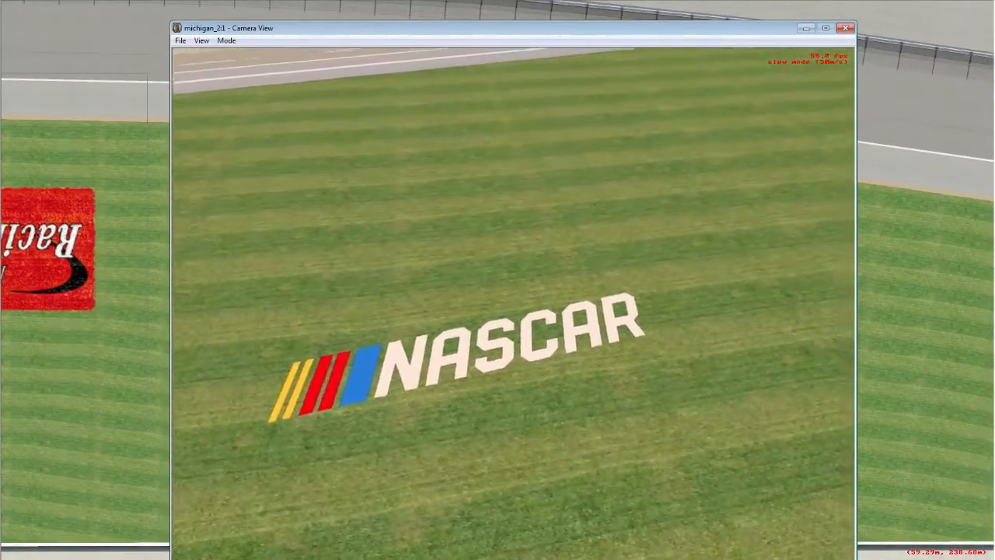
key(w)
key(s)
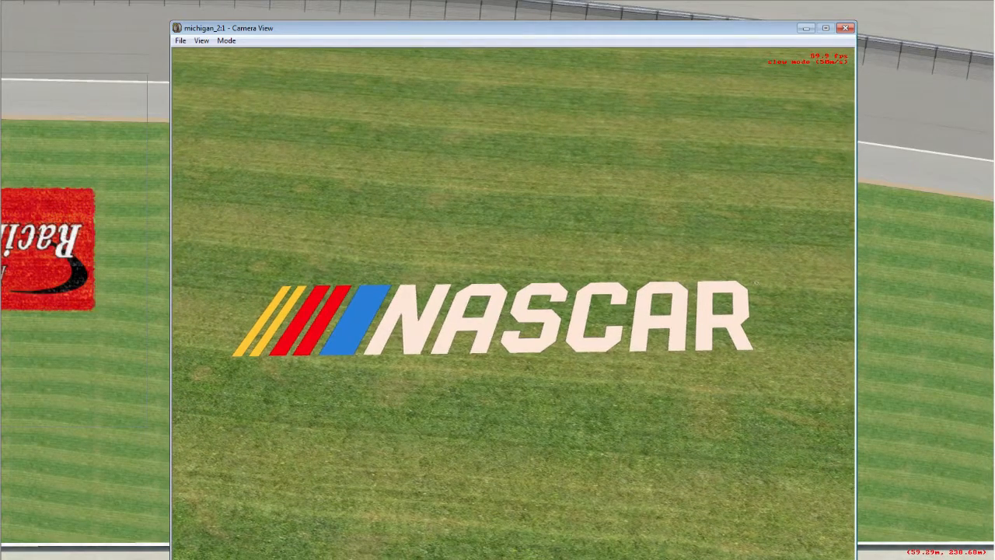
key(s)
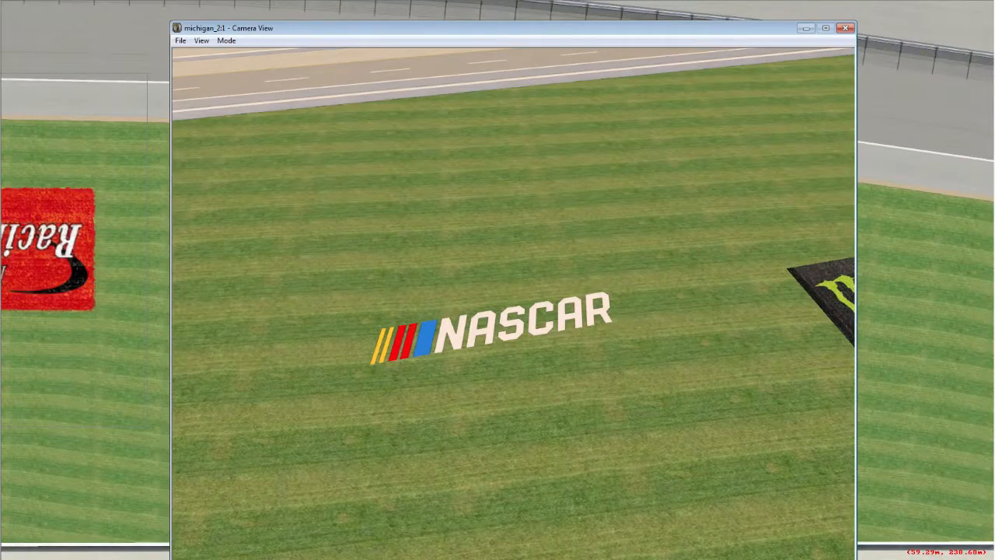
Step: Fly above the infield in slew mode to compare the NASCAR decal with the Monster Energy and red Racing Series decals
click(226, 40)
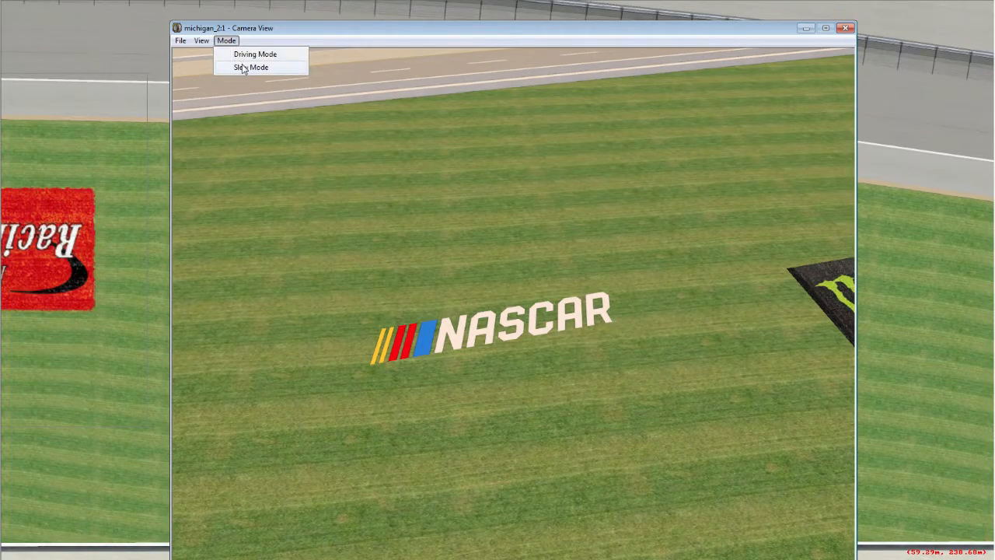
click(235, 67)
key(Down)
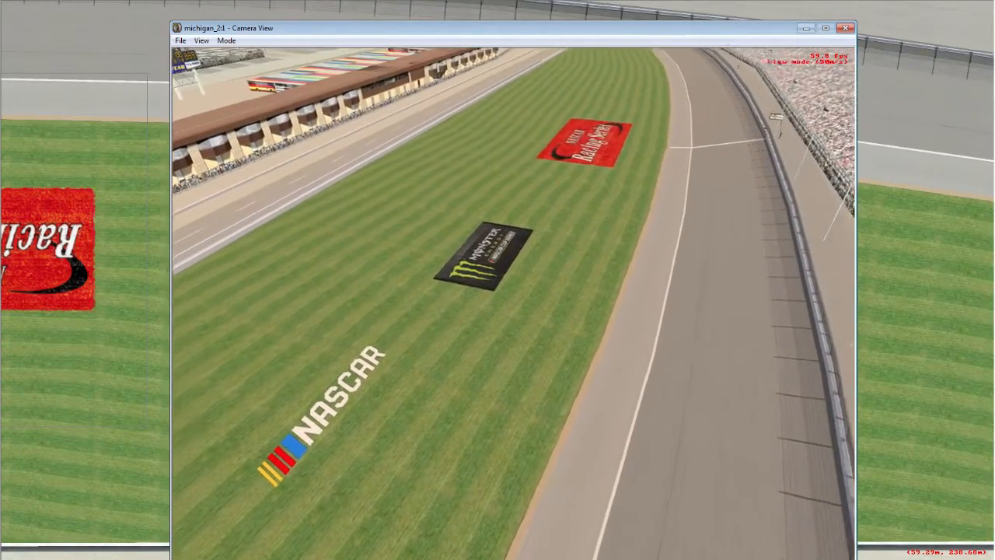
key(Left)
key(Up)
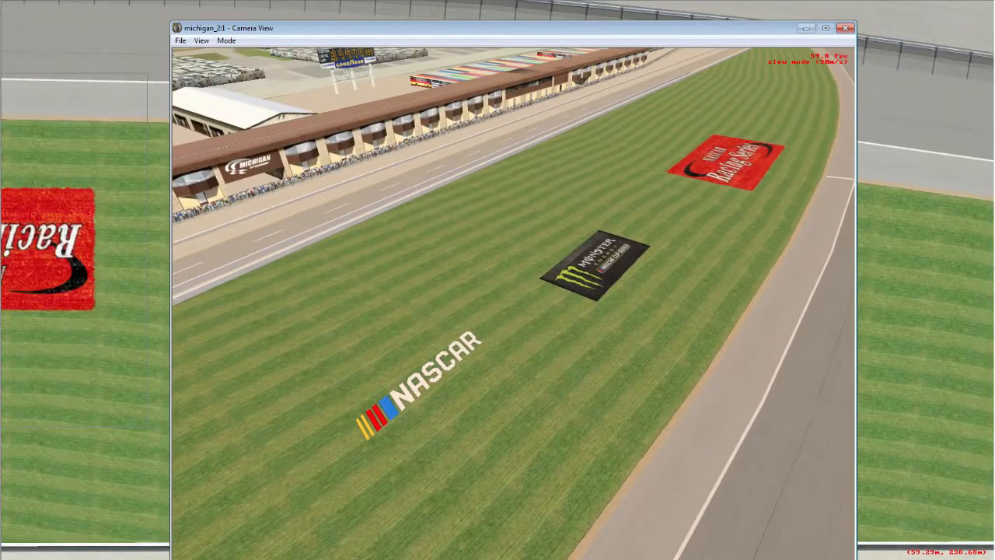
key(Down)
key(Left)
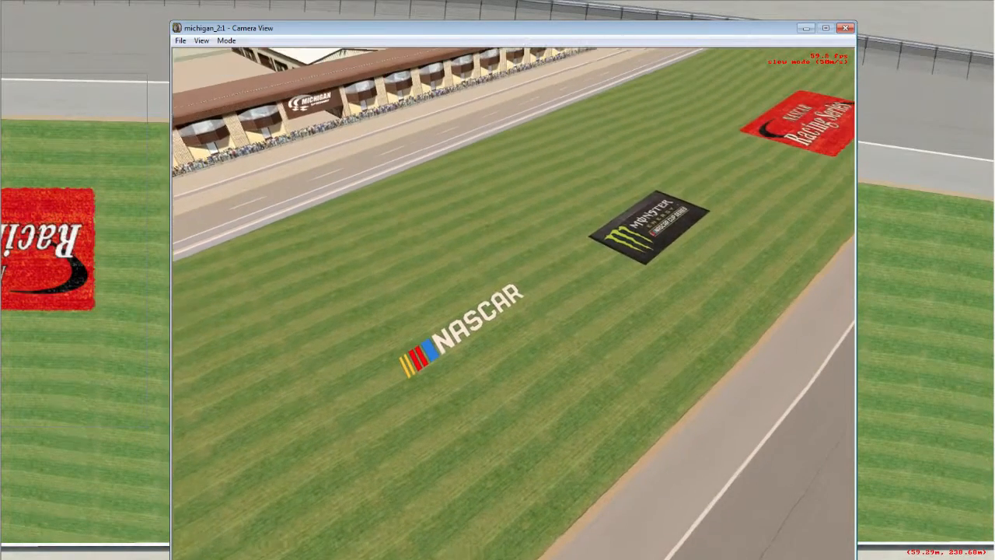
key(Right)
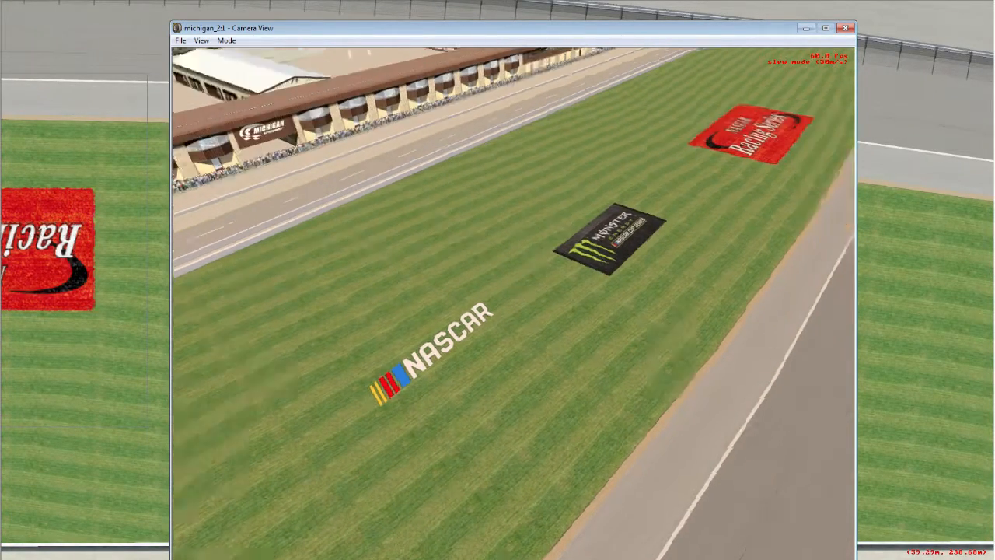
key(Up)
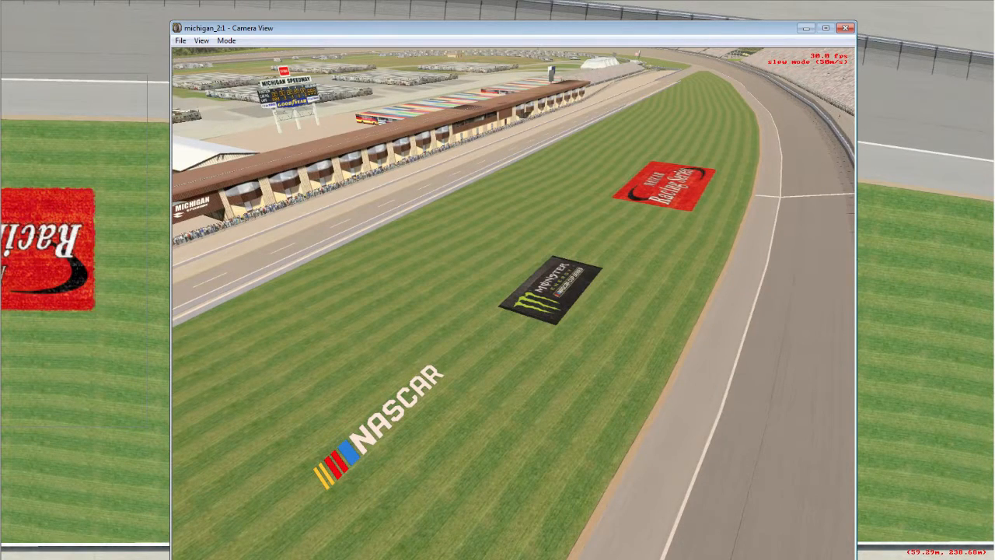
key(Escape)
click(227, 40)
click(242, 68)
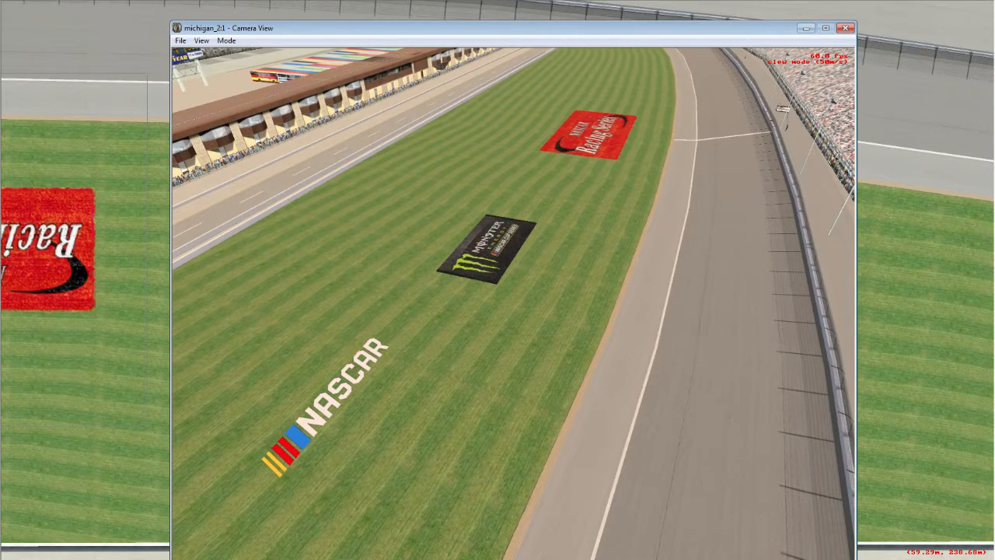
key(Escape)
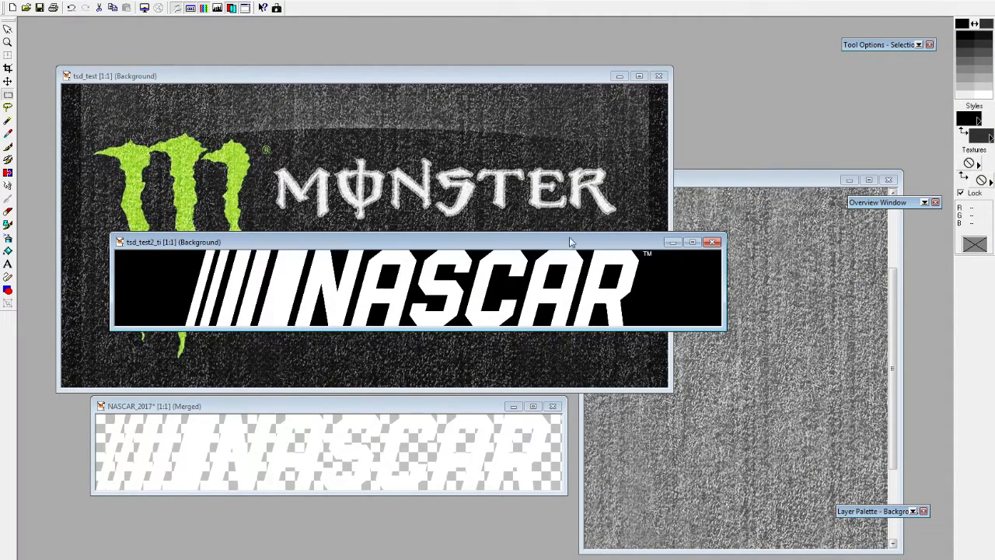
Step: Switch to the image editor and minimize the tsd_test2_ti image
click(672, 242)
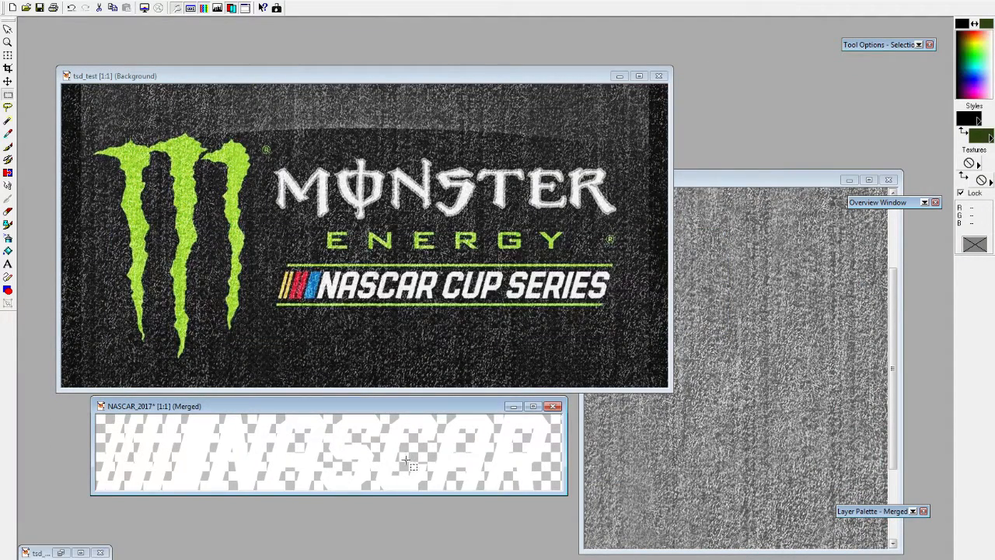